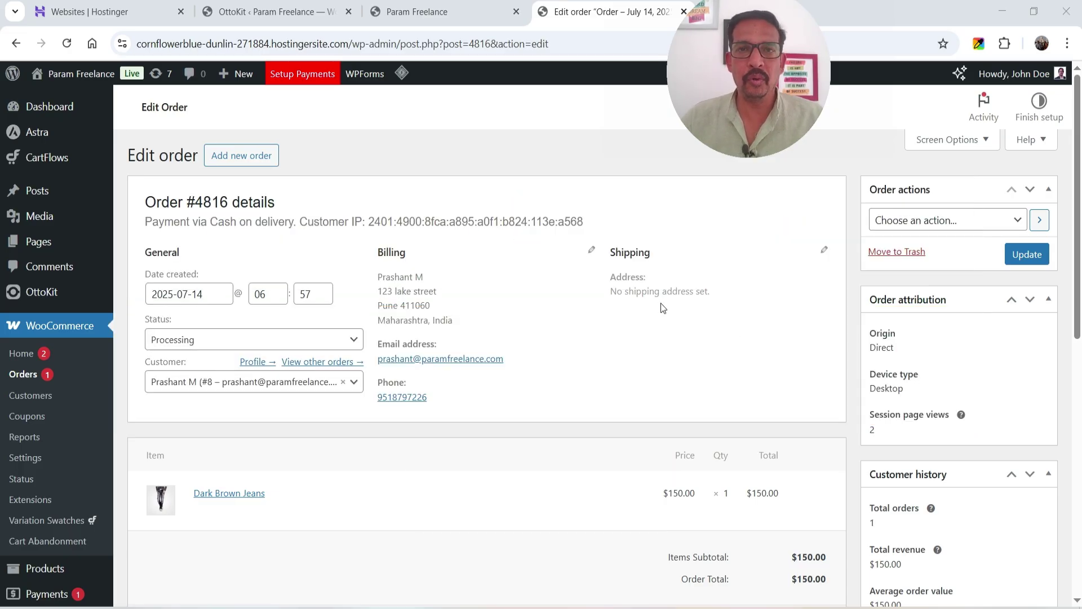
Leave the order #4816 edit screen for the storefront homepage with the 'Raining Offers For Hot Summer!' banner.
key(alt+Tab)
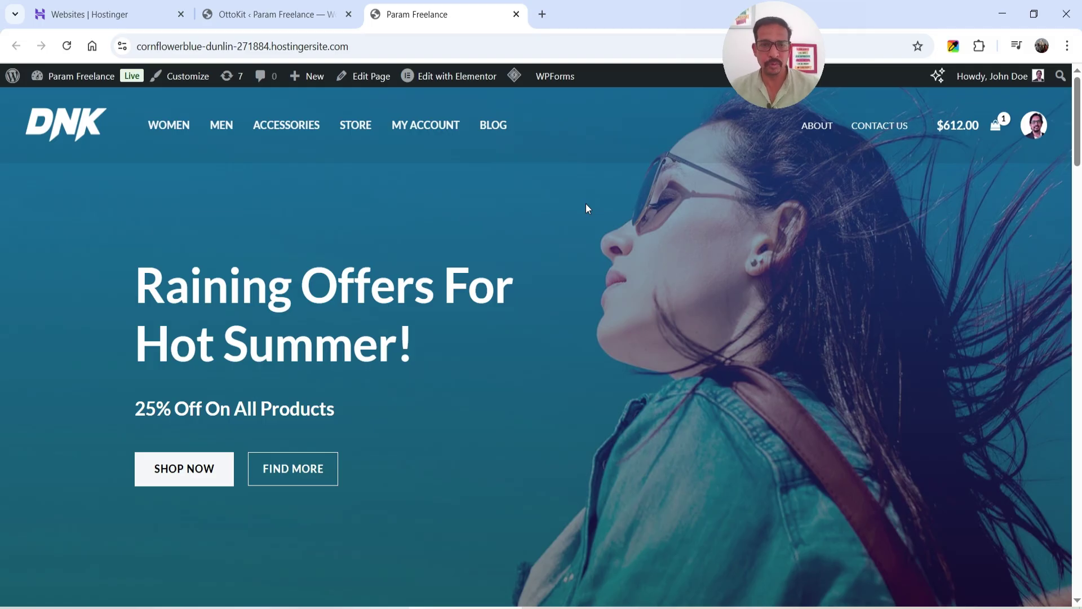
Check the OttoKit cloud dashboard, then return to the OttoKit dashboard in the WordPress admin.
click(276, 14)
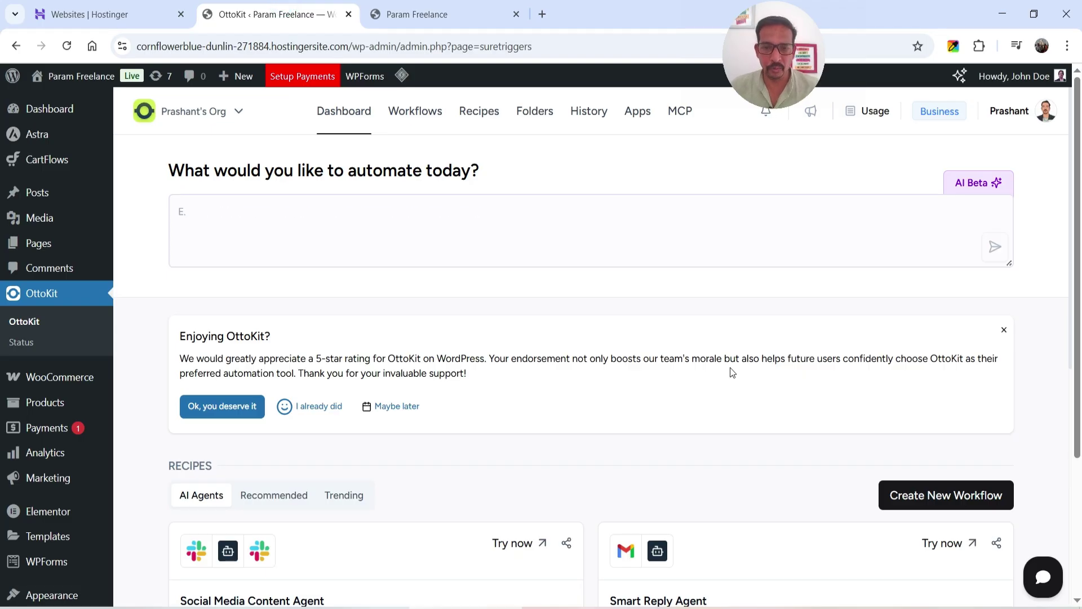
key(alt+Tab)
key(alt+Left)
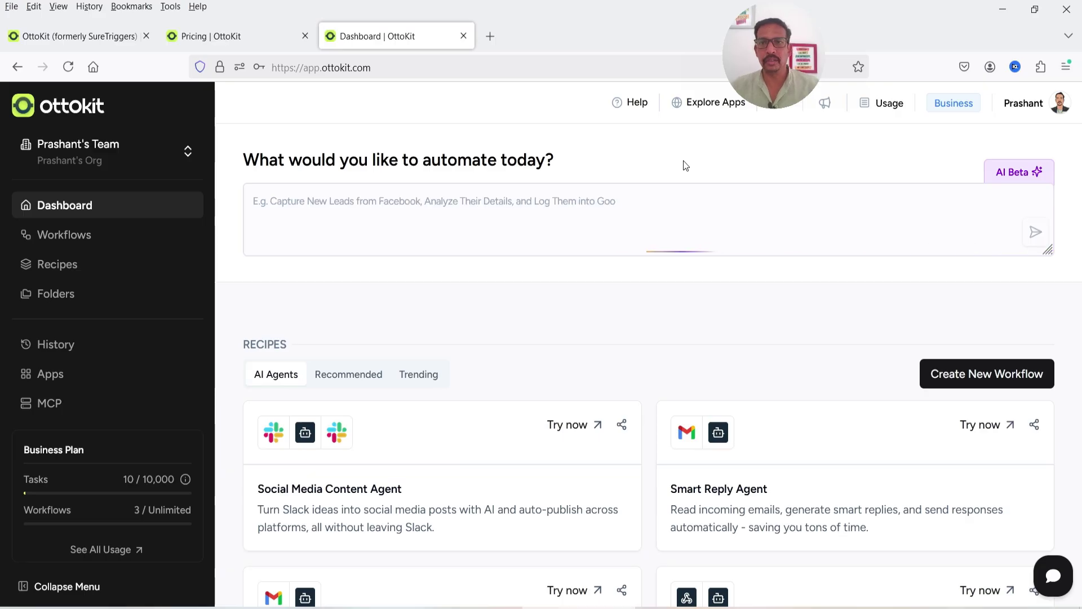
key(alt+Tab)
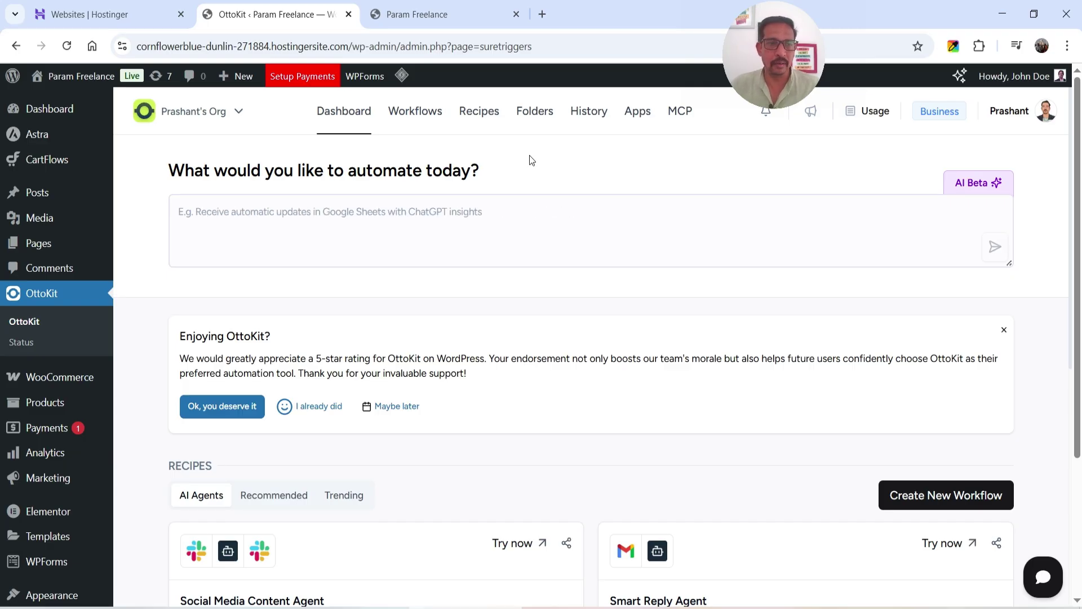
mouse_move(58, 123)
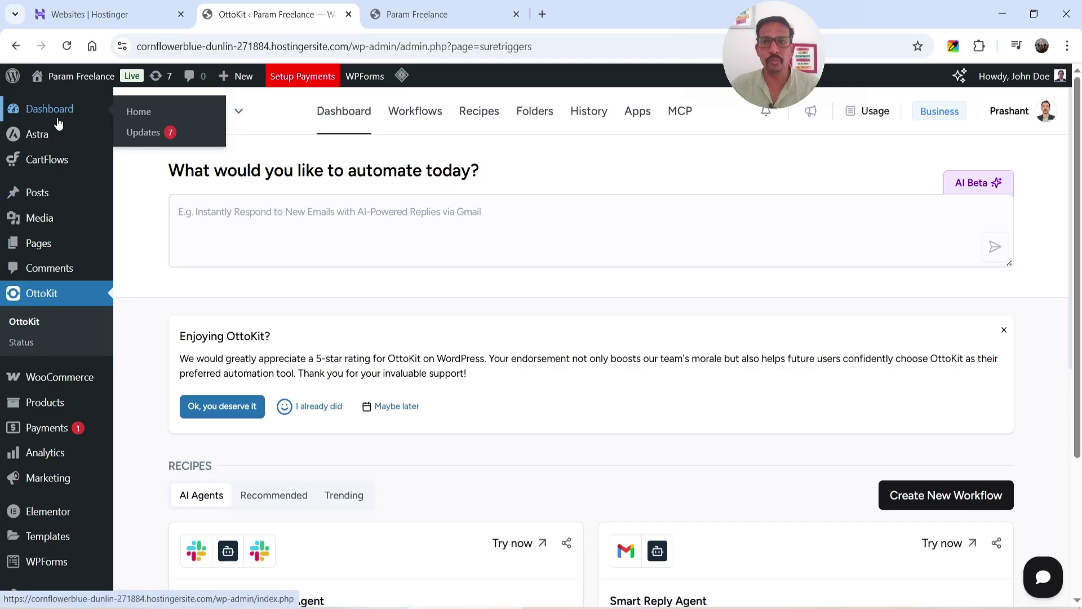
scroll(34, 135, down, 3)
mouse_move(56, 502)
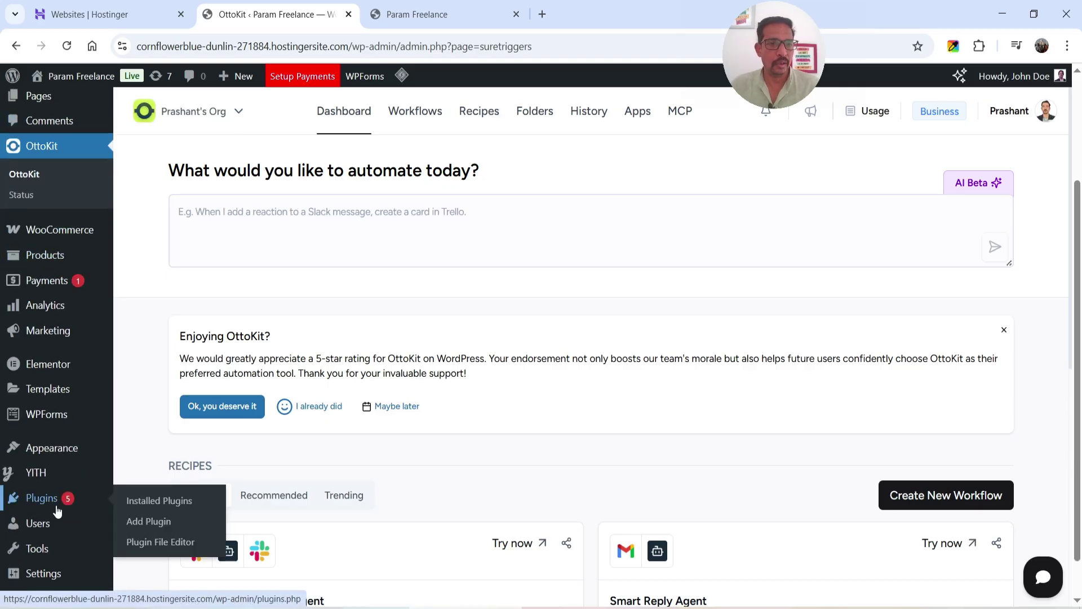
click(145, 524)
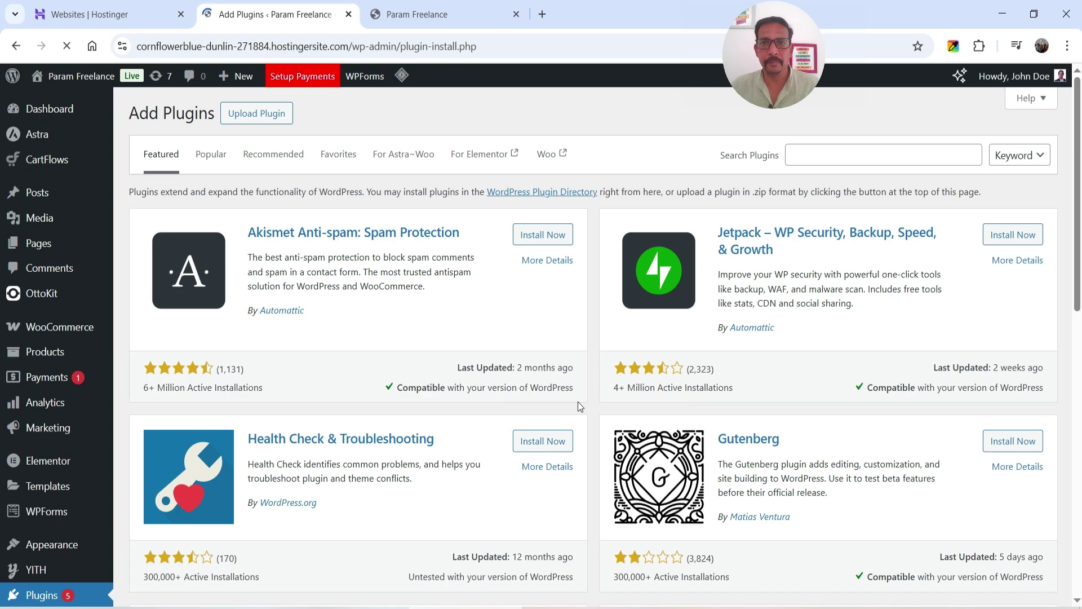
click(839, 155)
text(ottokit)
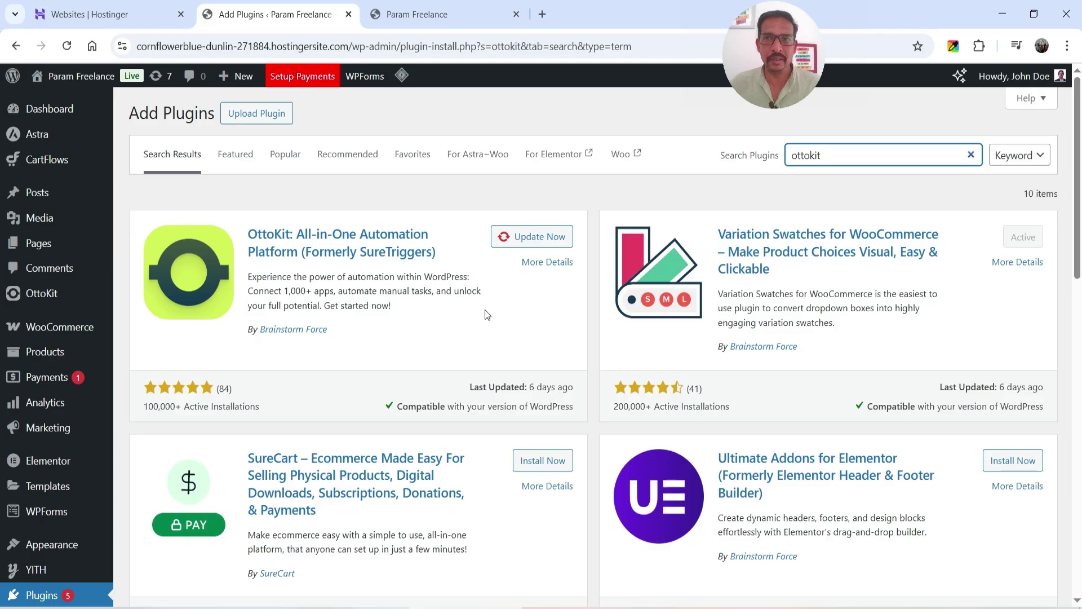
click(42, 294)
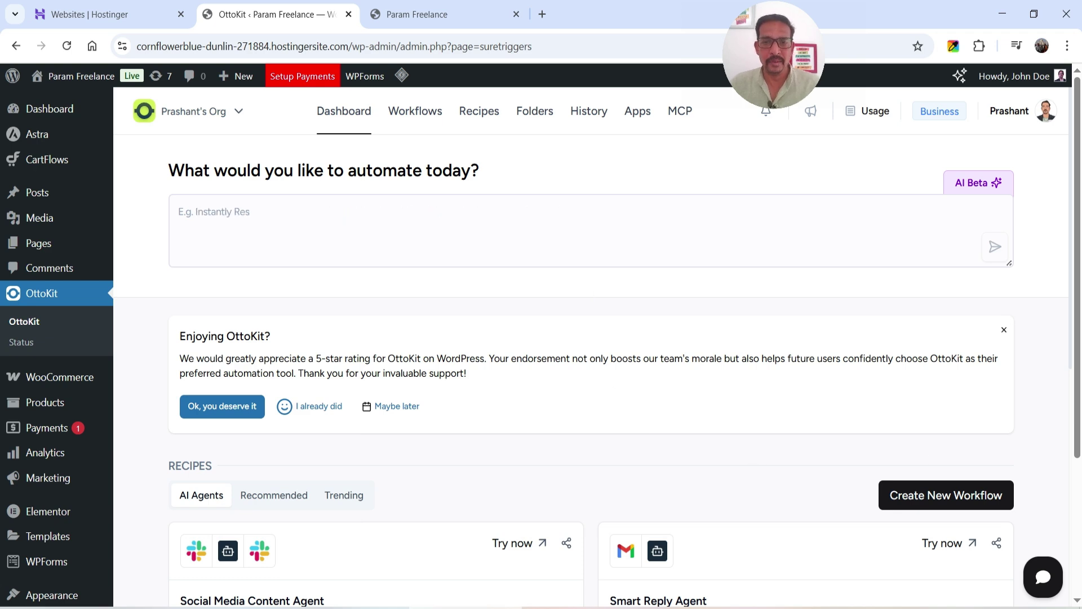
Switch to the app.ottokit.com cloud dashboard, then on to the Twilio Console window.
key(alt+Tab)
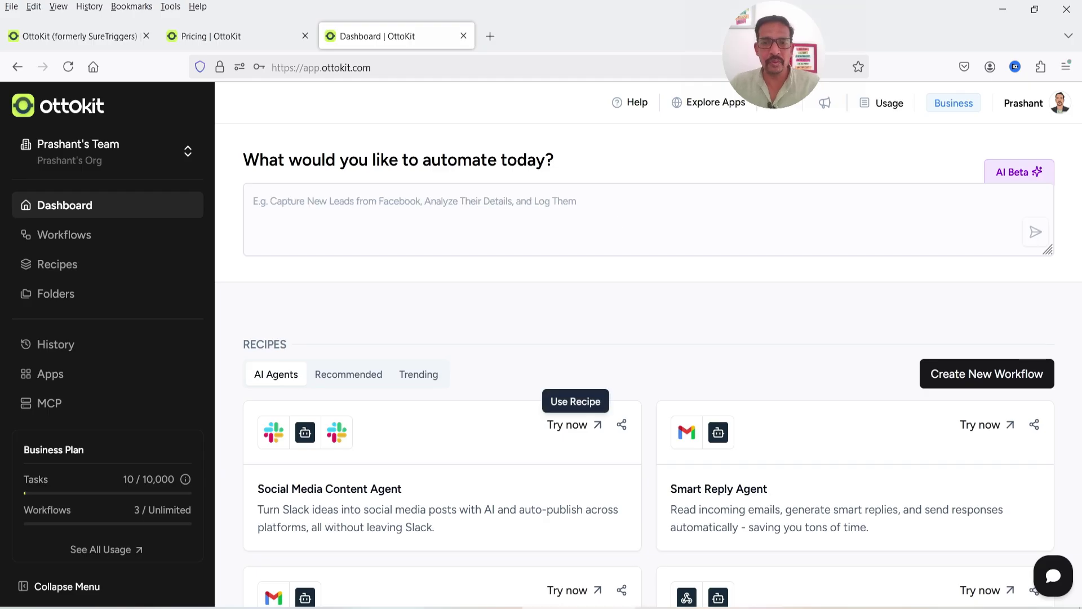
key(alt+Tab)
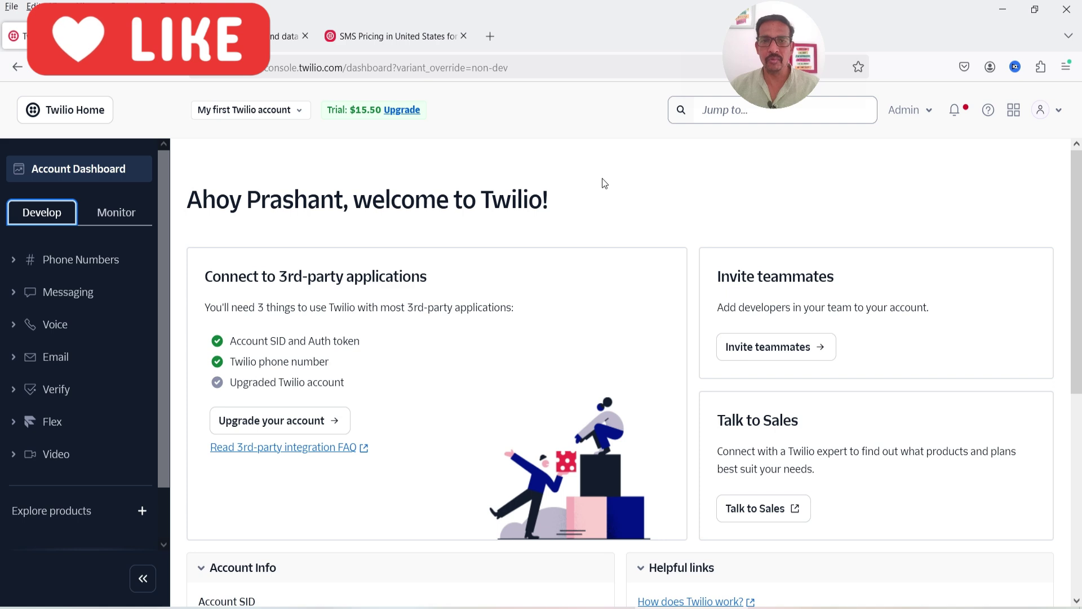
Check the United States SMS pricing, then review Twilio's Account Info credentials and trial number.
key(ctrl+Tab)
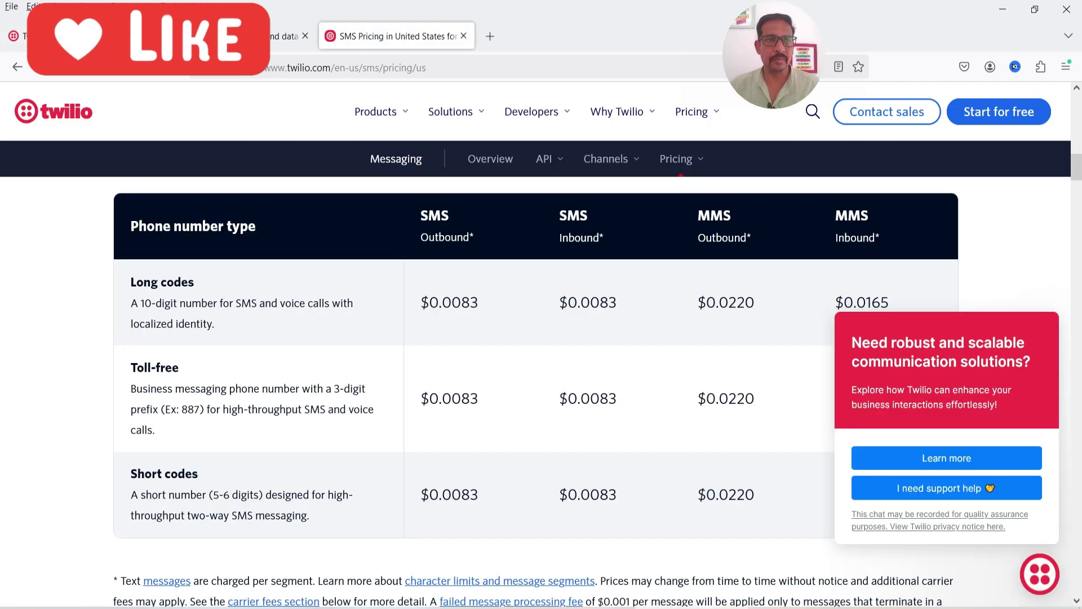
key(ctrl+Tab)
scroll(456, 240, down, 5)
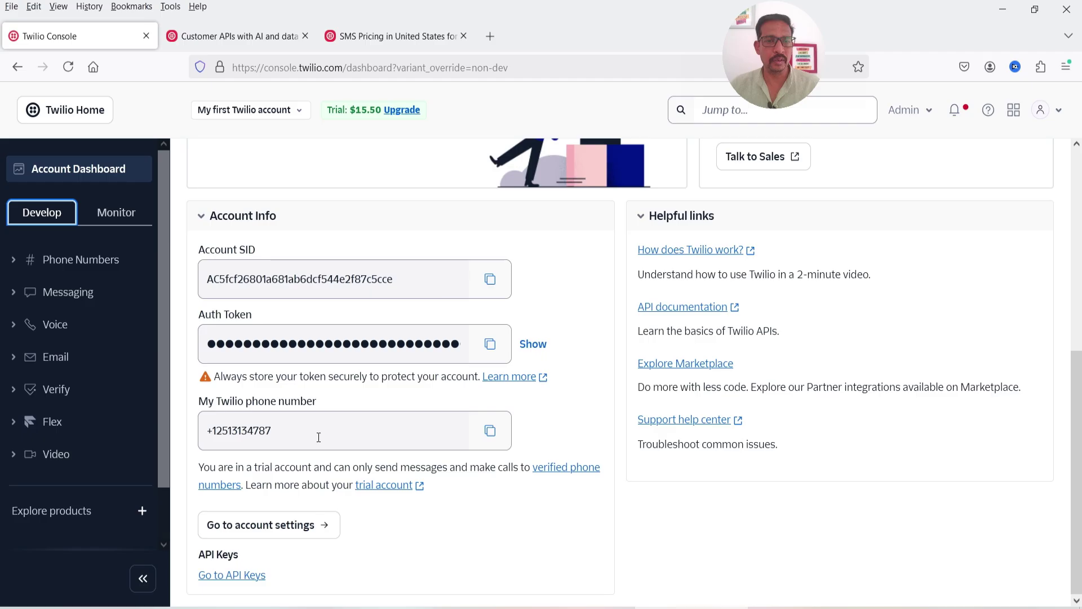
scroll(319, 438, up, 2)
scroll(414, 366, down, 2)
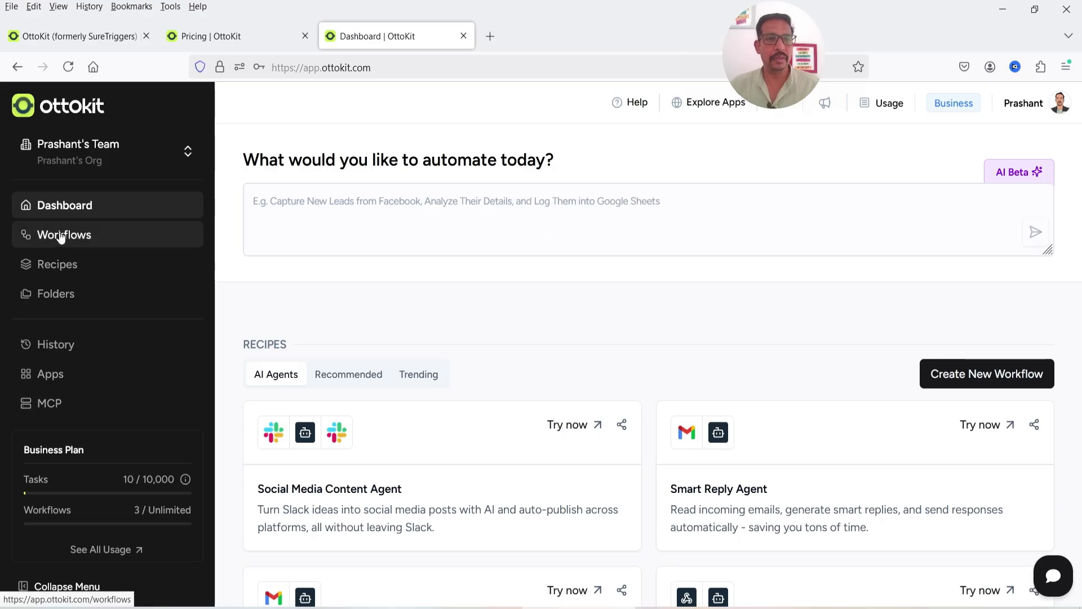
Create a workflow named 'Send SMS when Order is created' from the Workflows list.
click(86, 235)
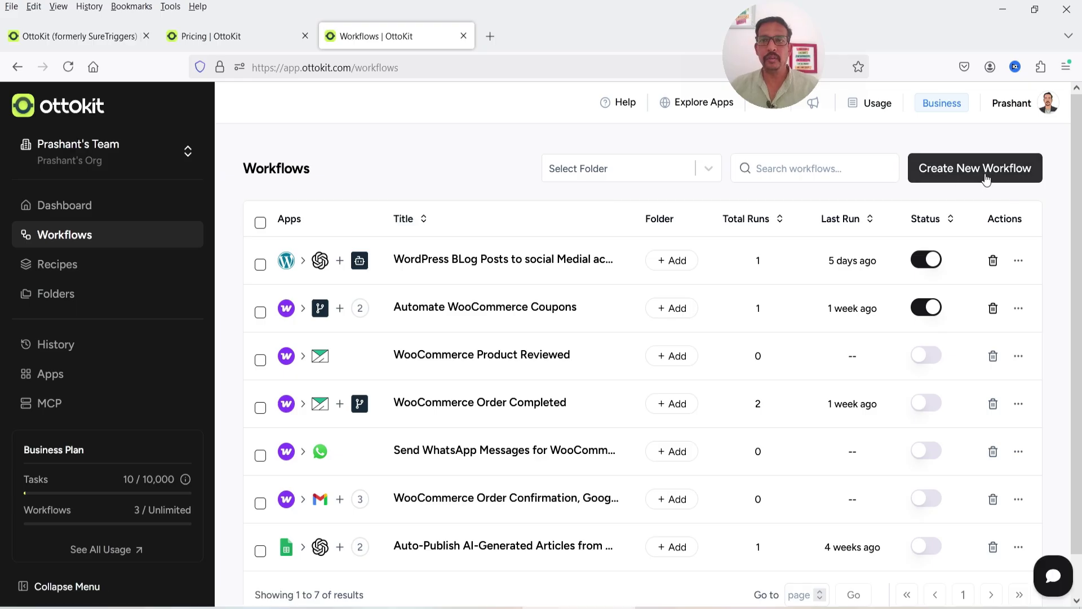
click(985, 178)
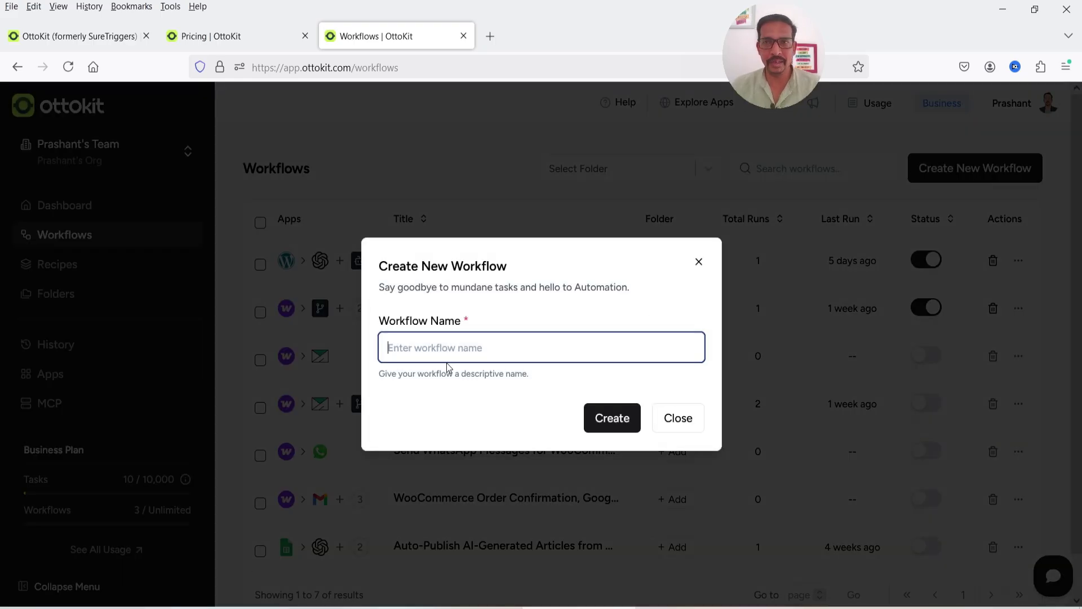
text(Send SMS when O)
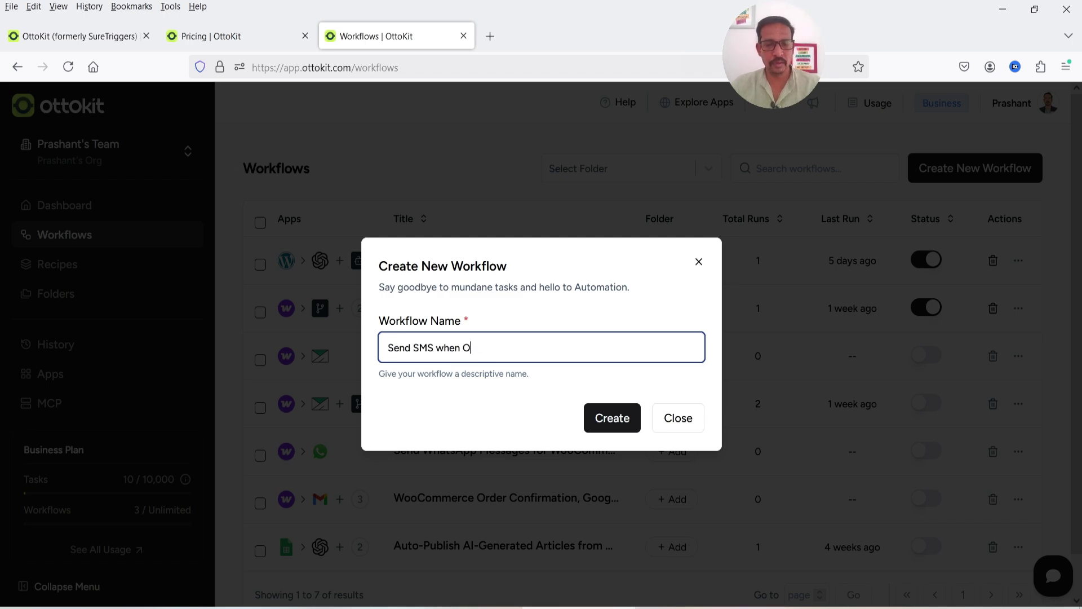
text(rder is created)
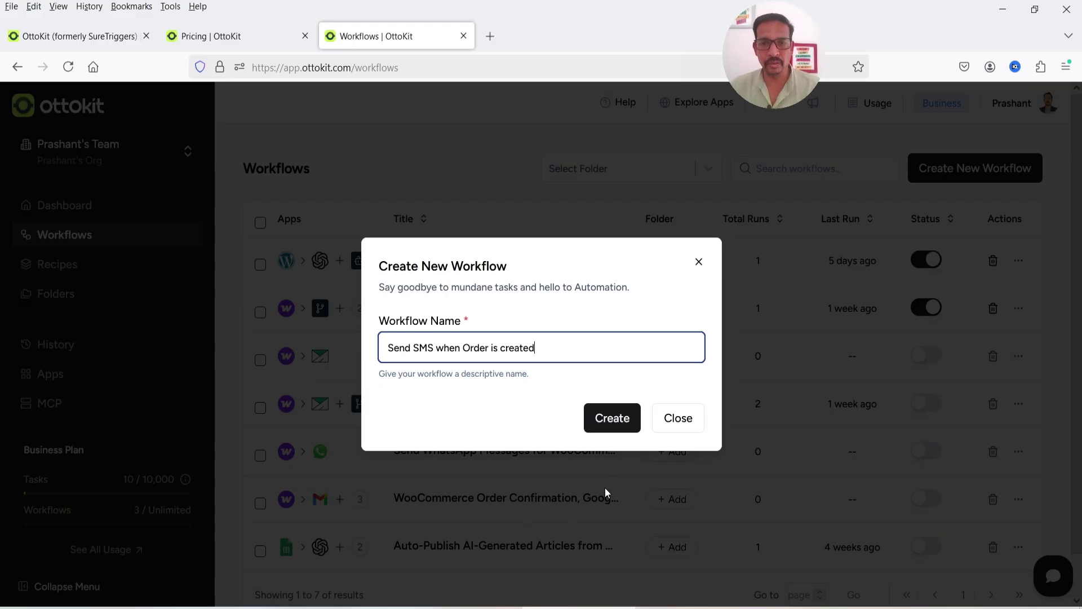
click(611, 419)
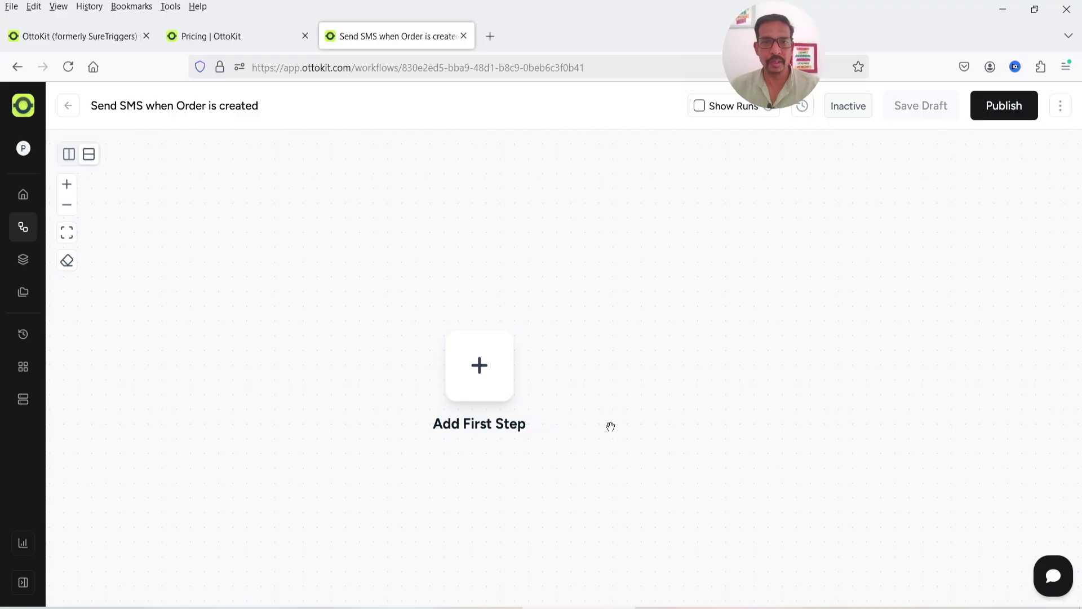
Add a WooCommerce trigger with the Order Created event as the first step.
click(479, 364)
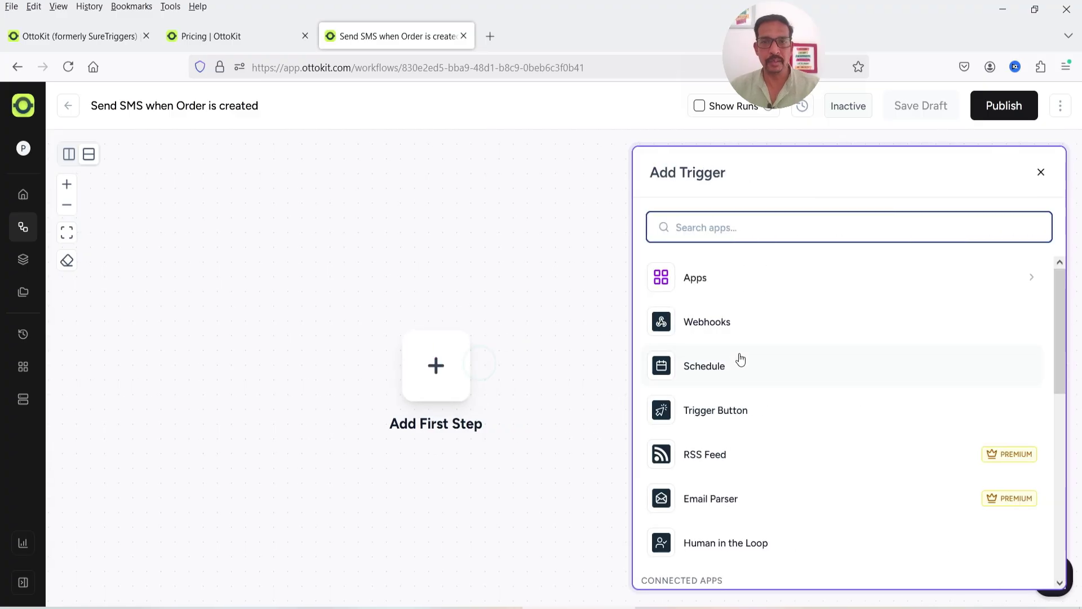
text(wooc)
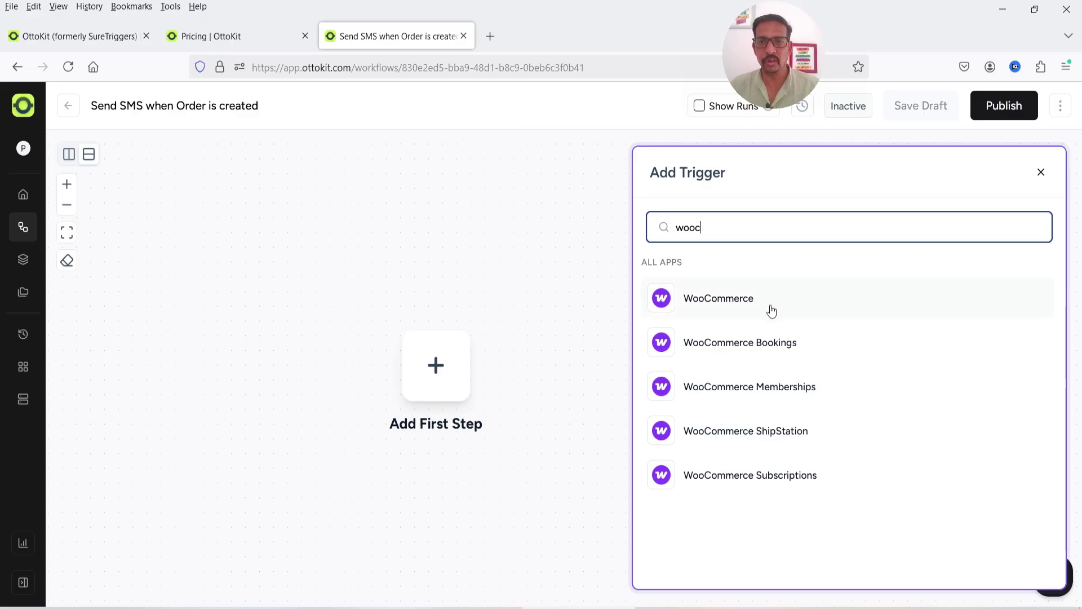
click(752, 297)
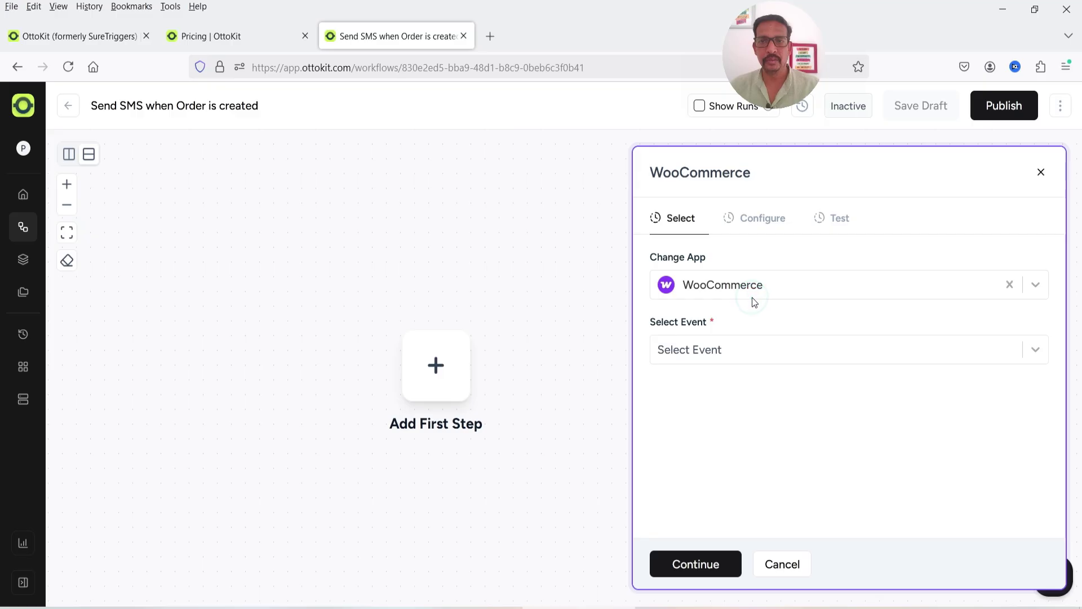
click(737, 348)
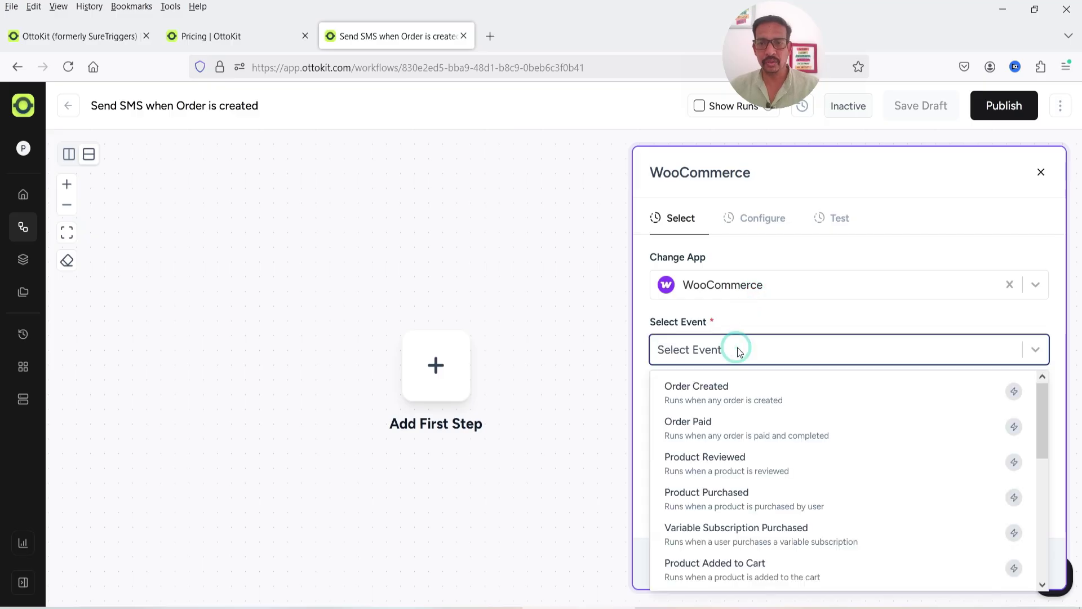
click(739, 400)
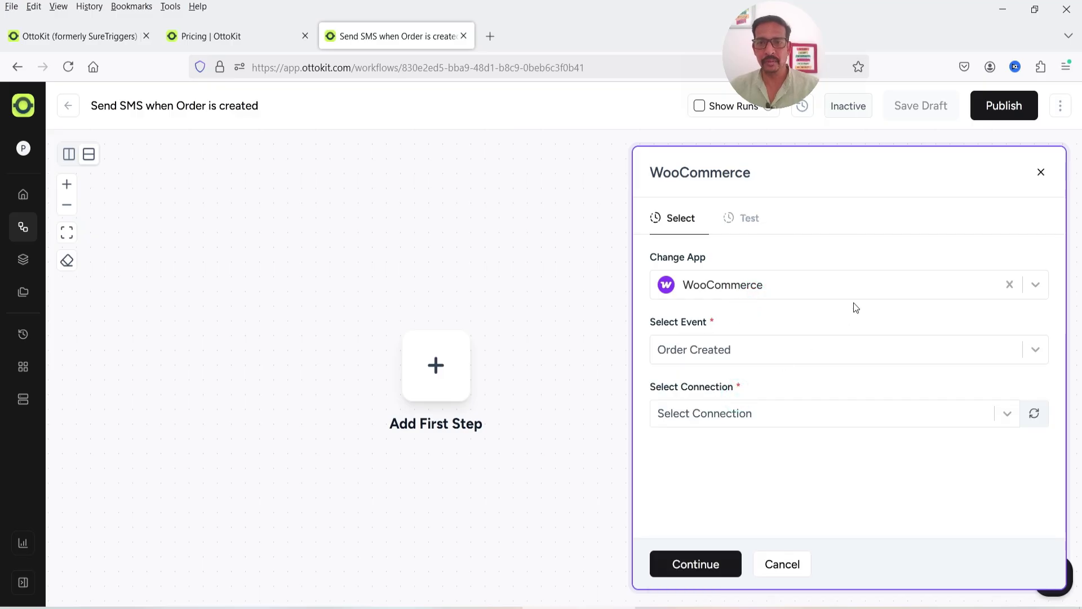
Connect the trigger to the cornflowerblue-dunlin-271884 WordPress site and continue to testing.
click(709, 416)
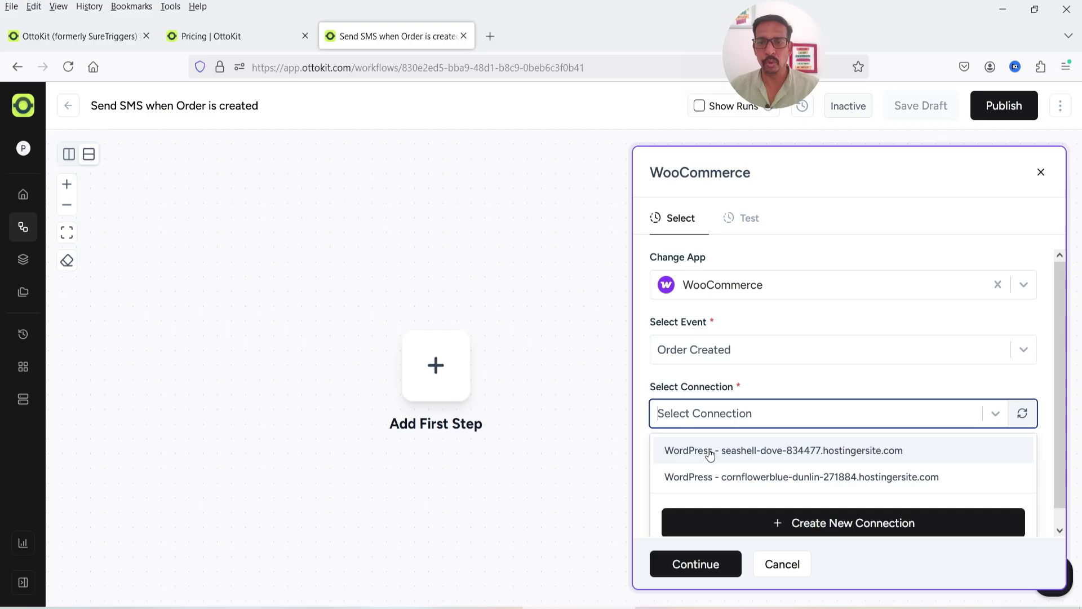
click(795, 478)
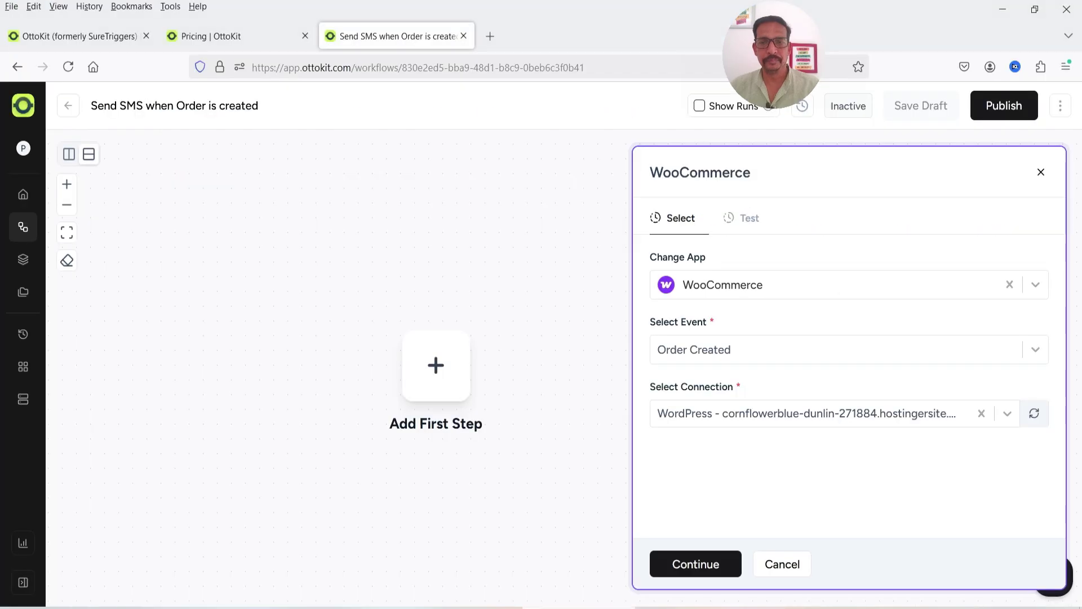
click(740, 415)
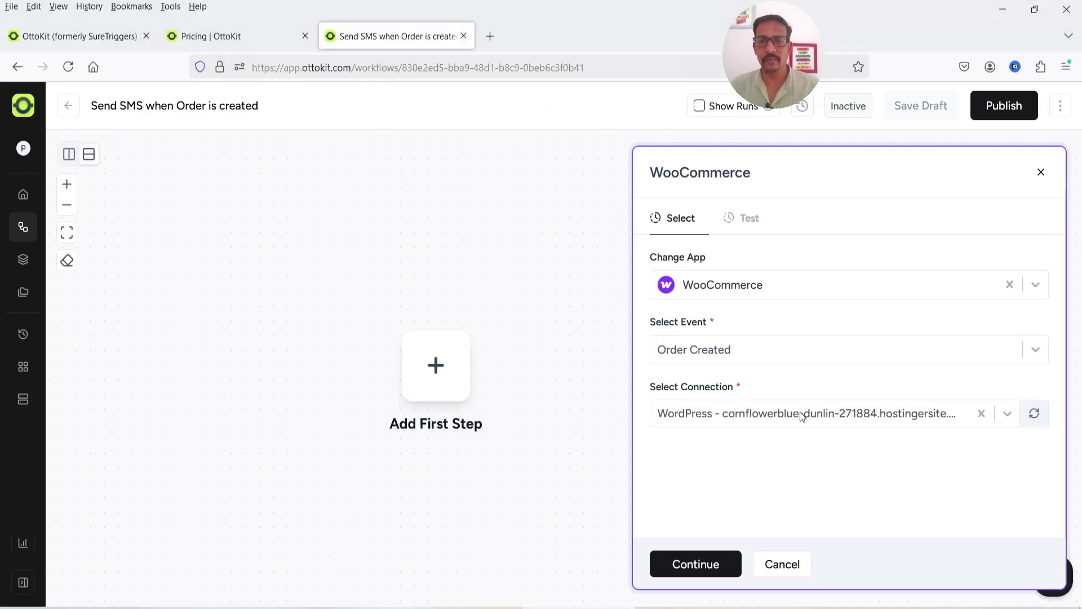
click(696, 568)
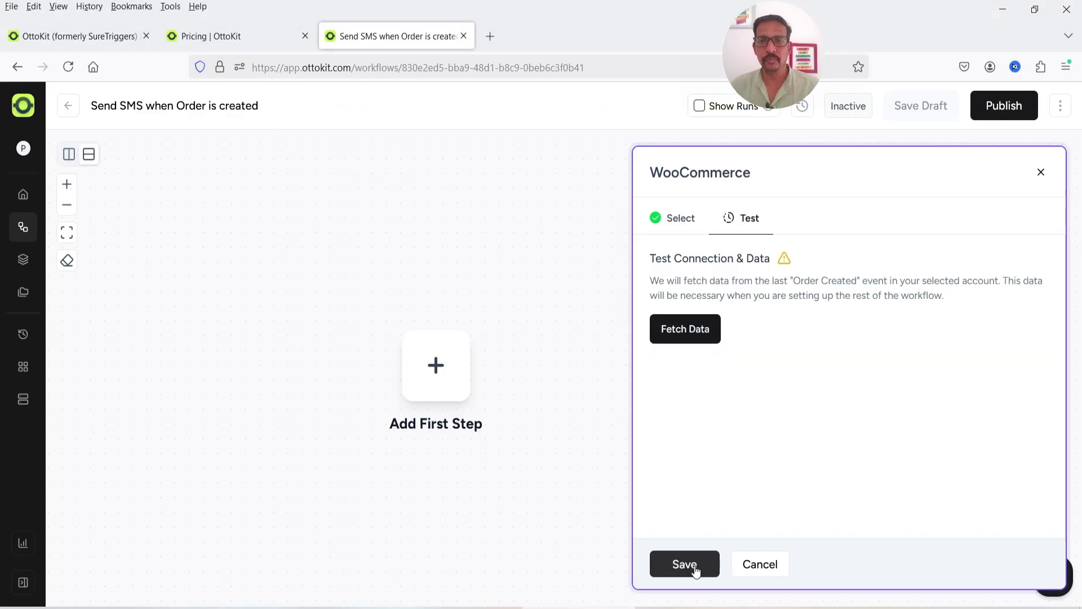
Fetch sample order data, review the response, and save the Order Created trigger.
click(691, 337)
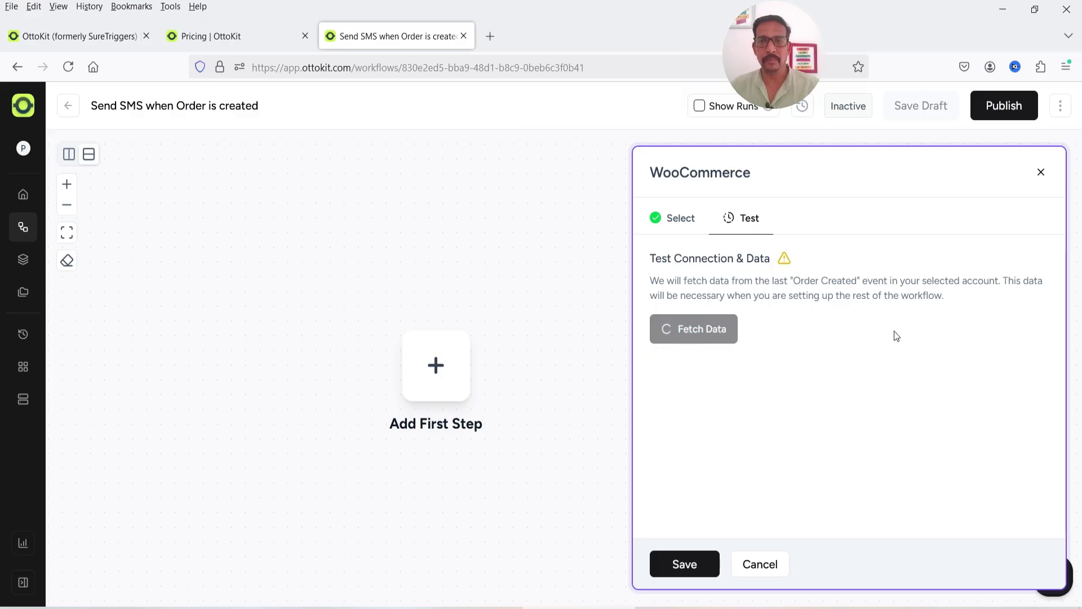
scroll(900, 326, down, 5)
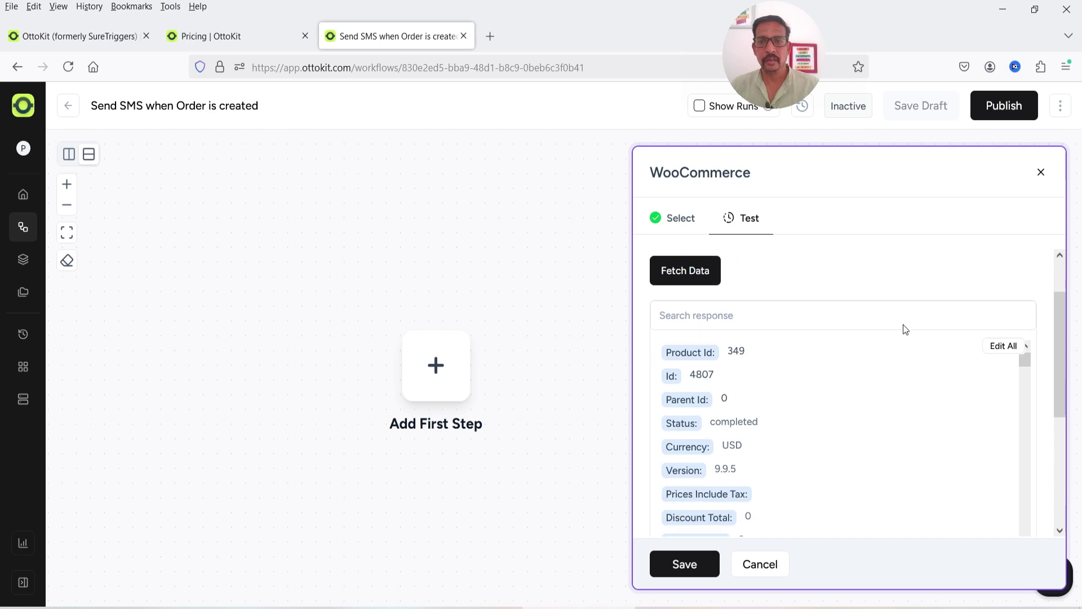
scroll(845, 337, up, 5)
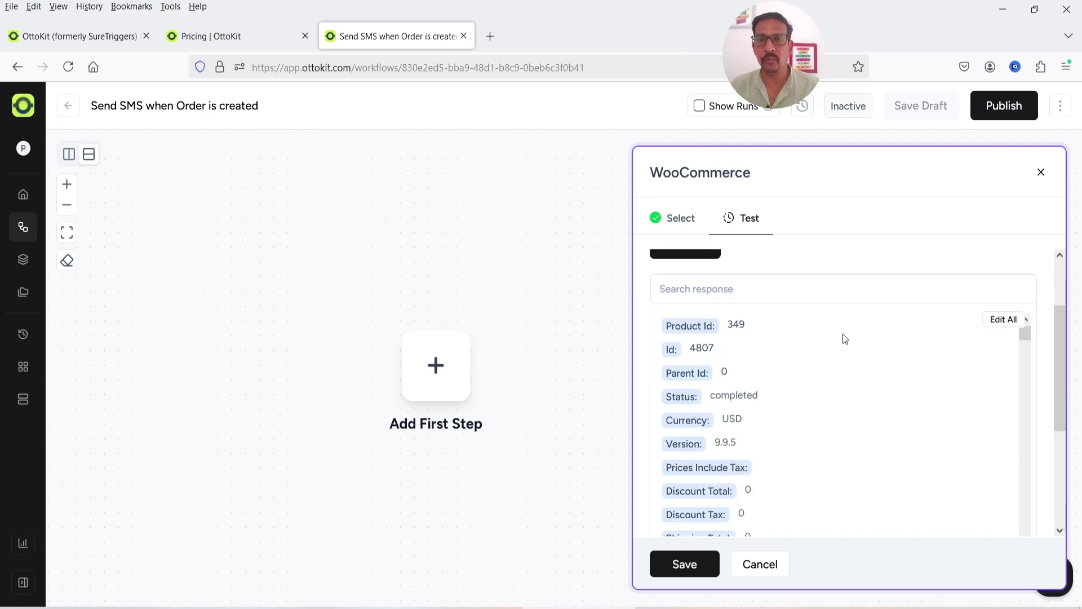
scroll(837, 361, down, 3)
scroll(837, 354, down, 10)
scroll(804, 412, down, 3)
click(692, 567)
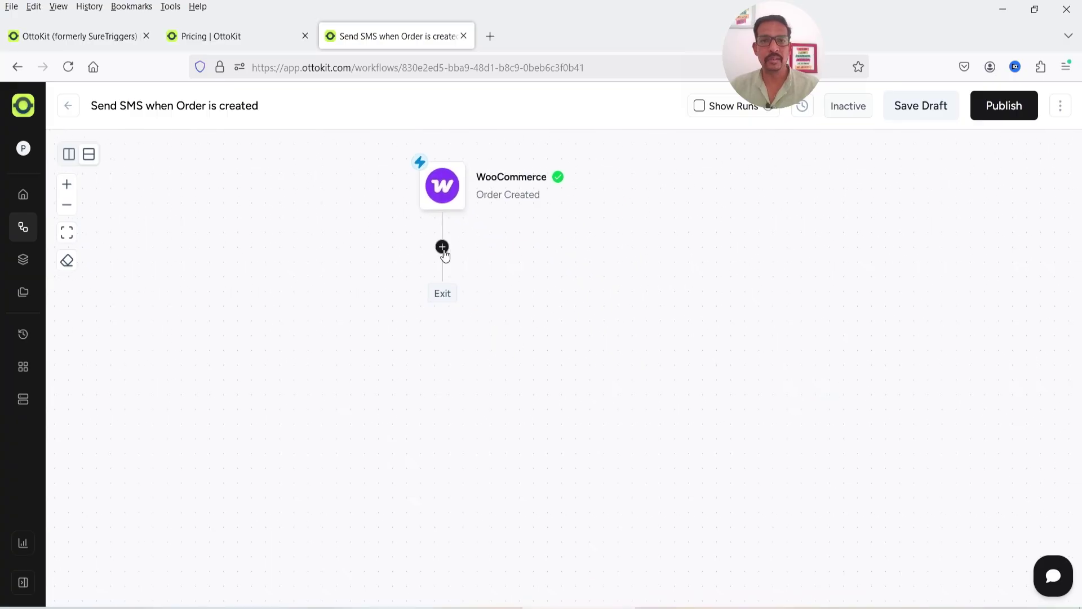
click(443, 247)
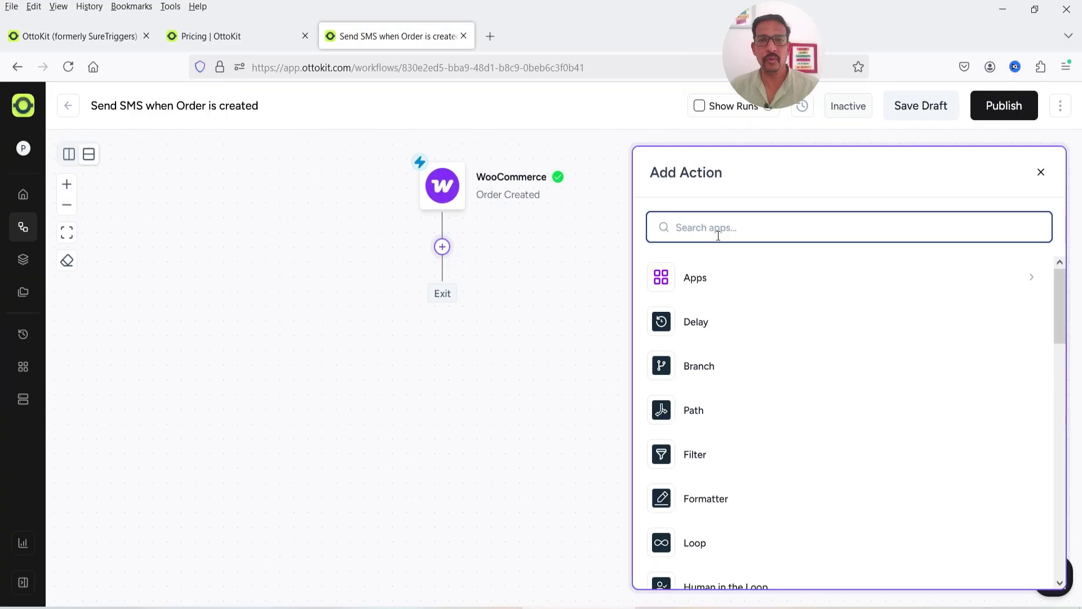
Add a Delay For step with Value 1 and unit Minute(s).
click(703, 324)
click(702, 350)
click(706, 388)
click(714, 574)
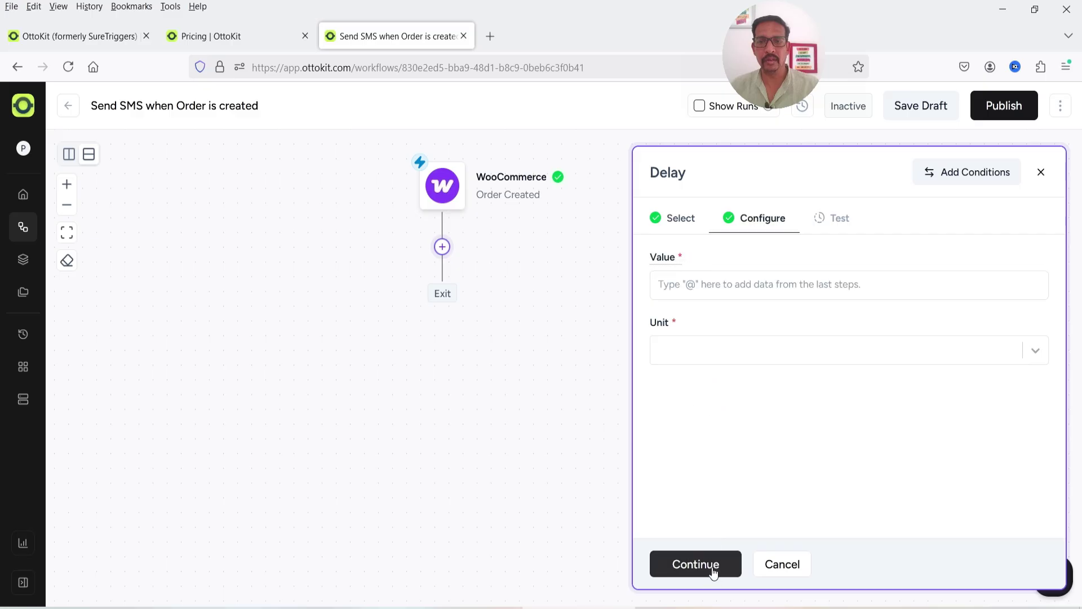
click(699, 289)
text(1)
click(697, 343)
click(698, 410)
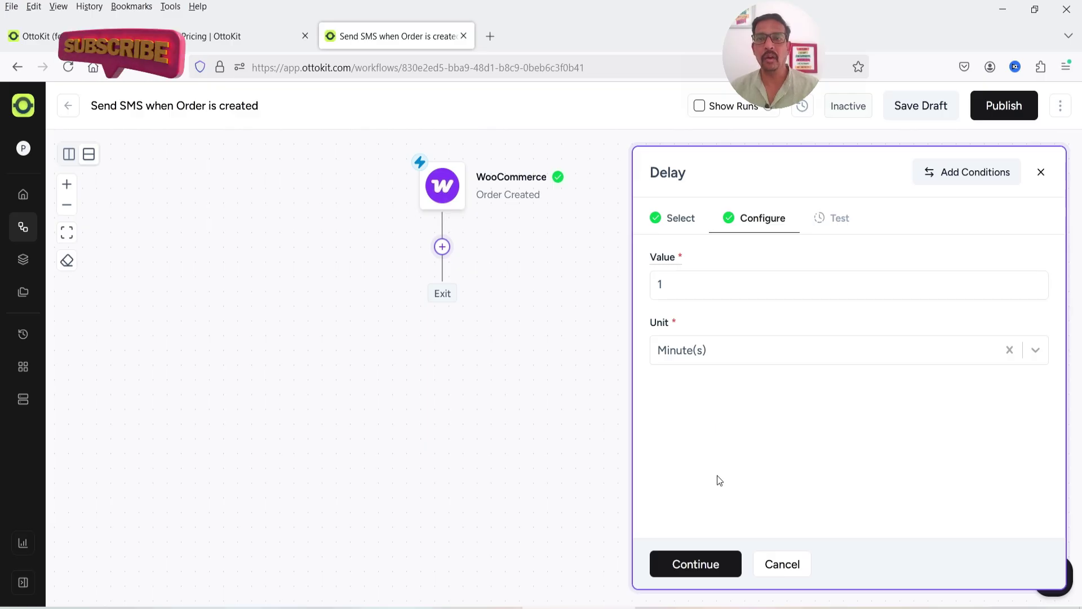
Test the 1-minute delay, save it, and recentre the canvas on the steps.
click(680, 580)
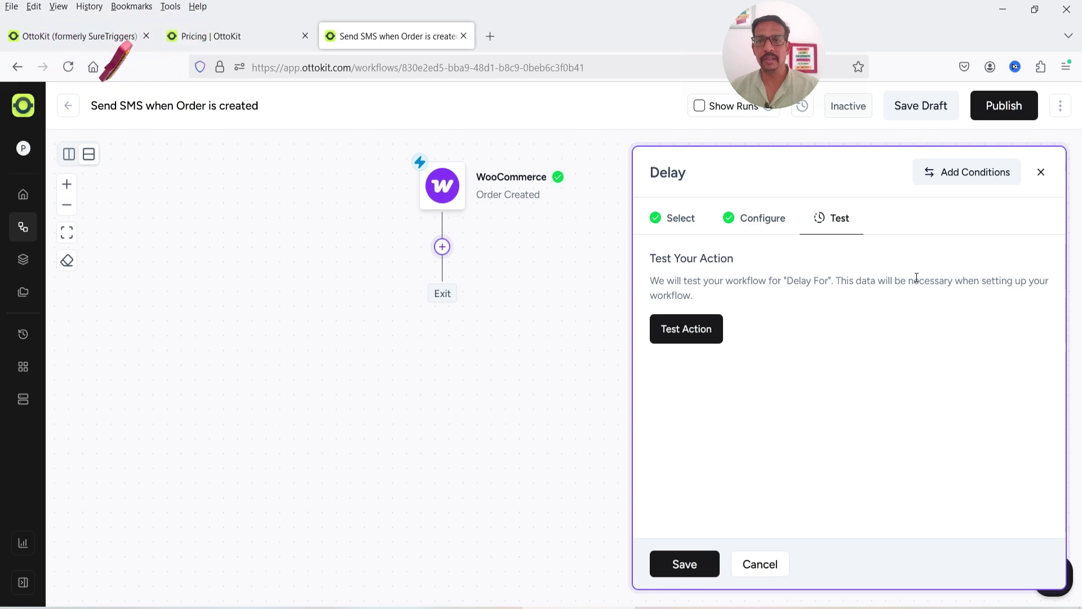
click(715, 331)
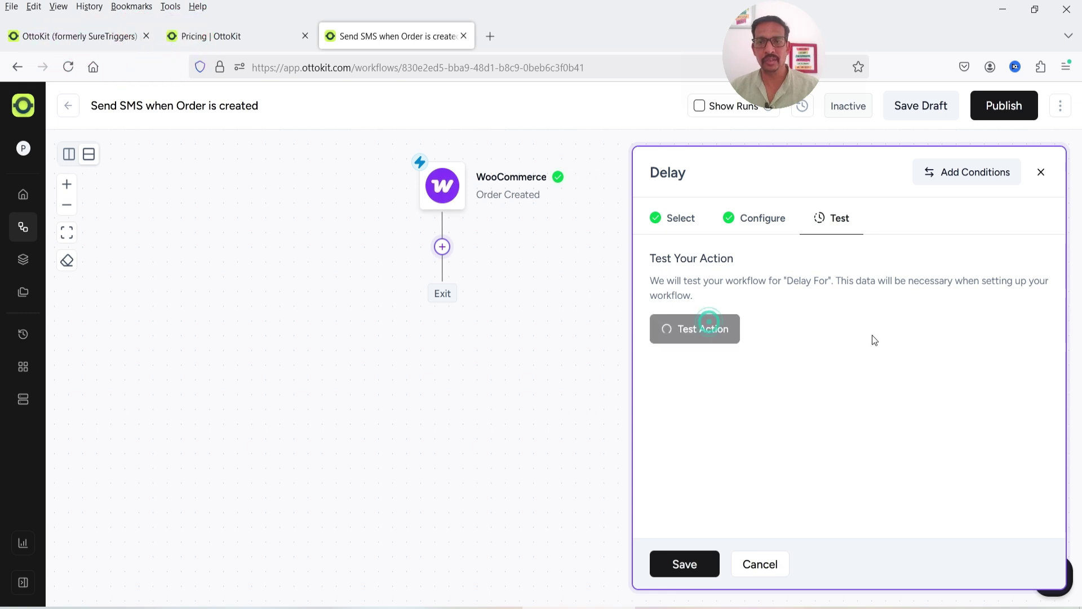
click(688, 569)
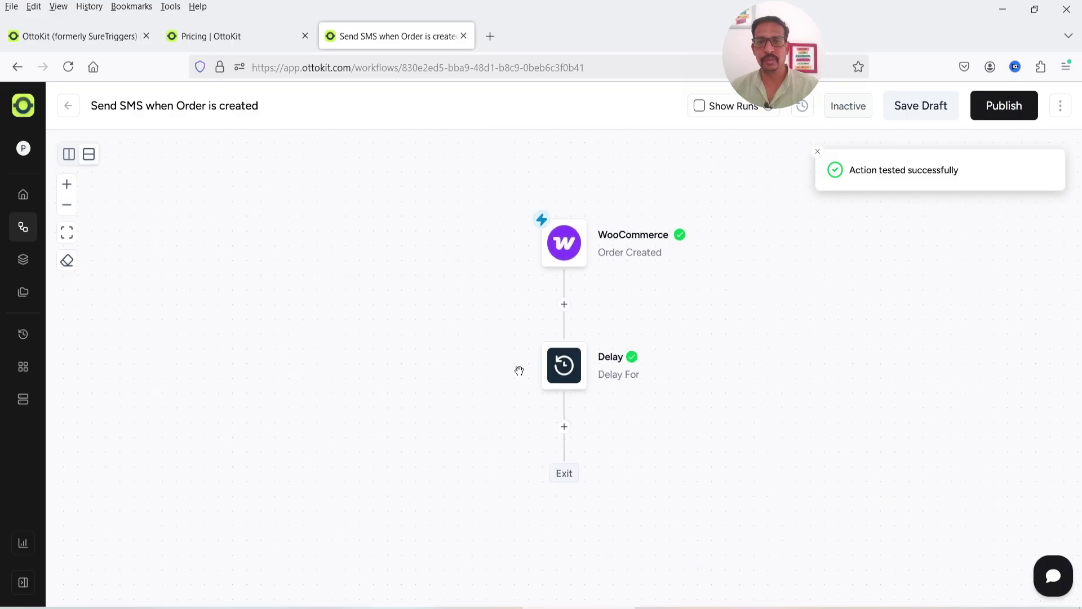
drag(790, 394, 678, 329)
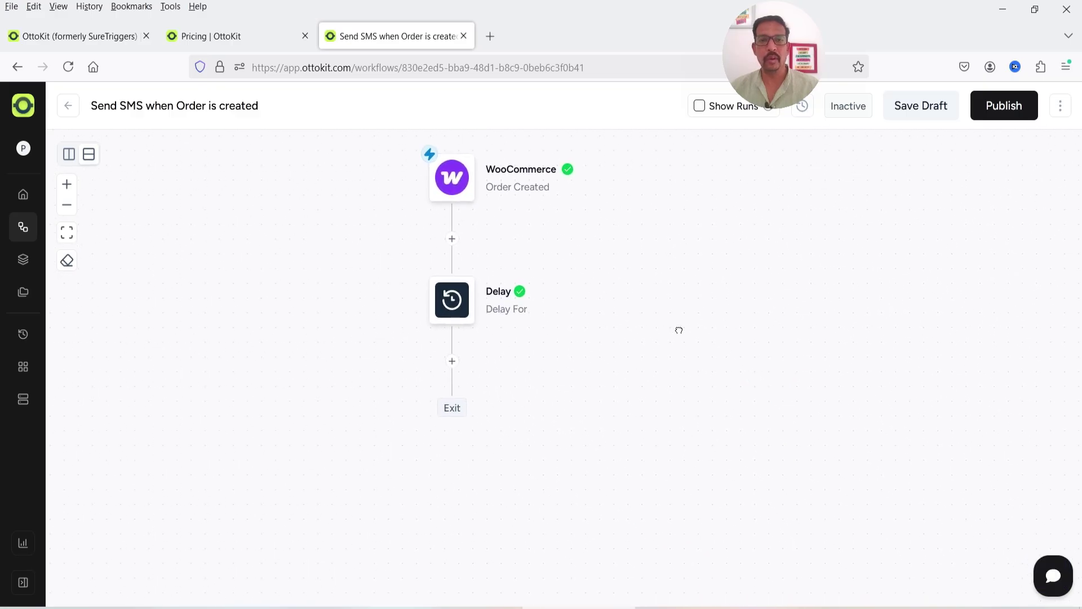
Add a Twilio action with the Send SMS event after the Delay.
click(452, 361)
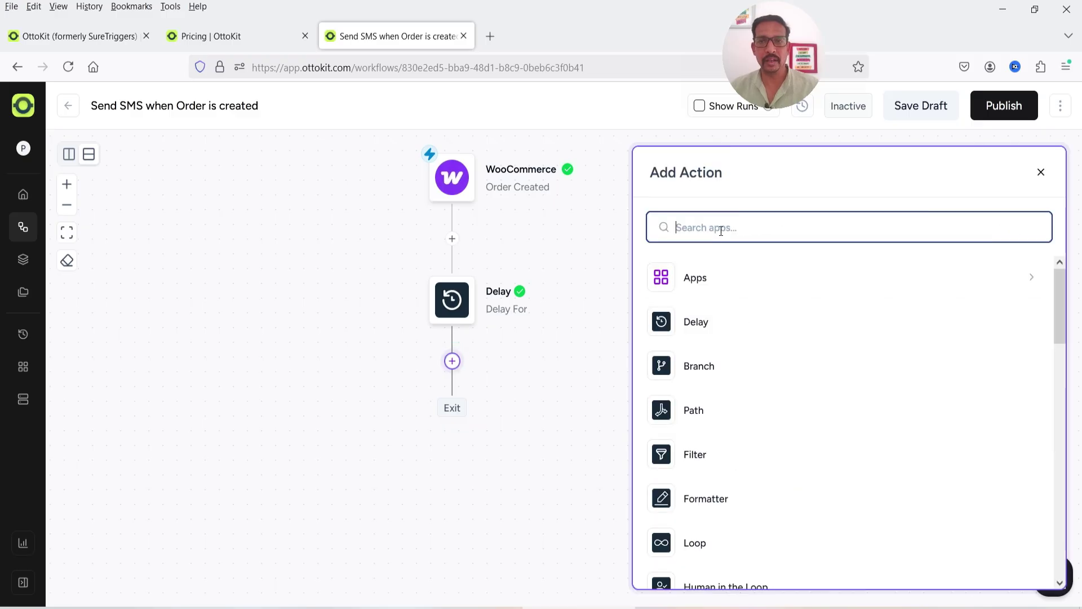
text(twili)
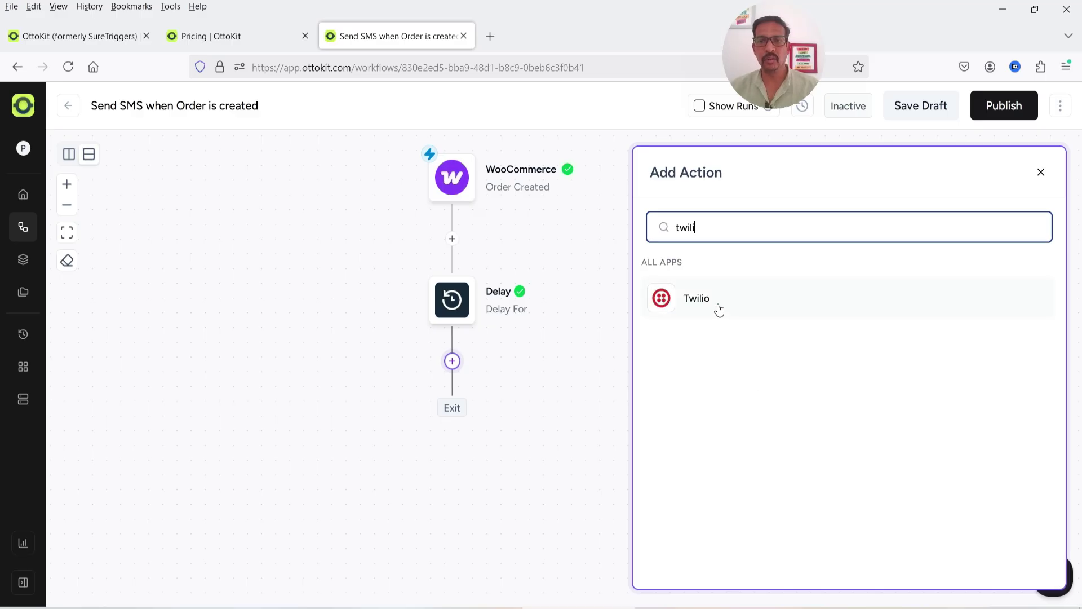
click(718, 308)
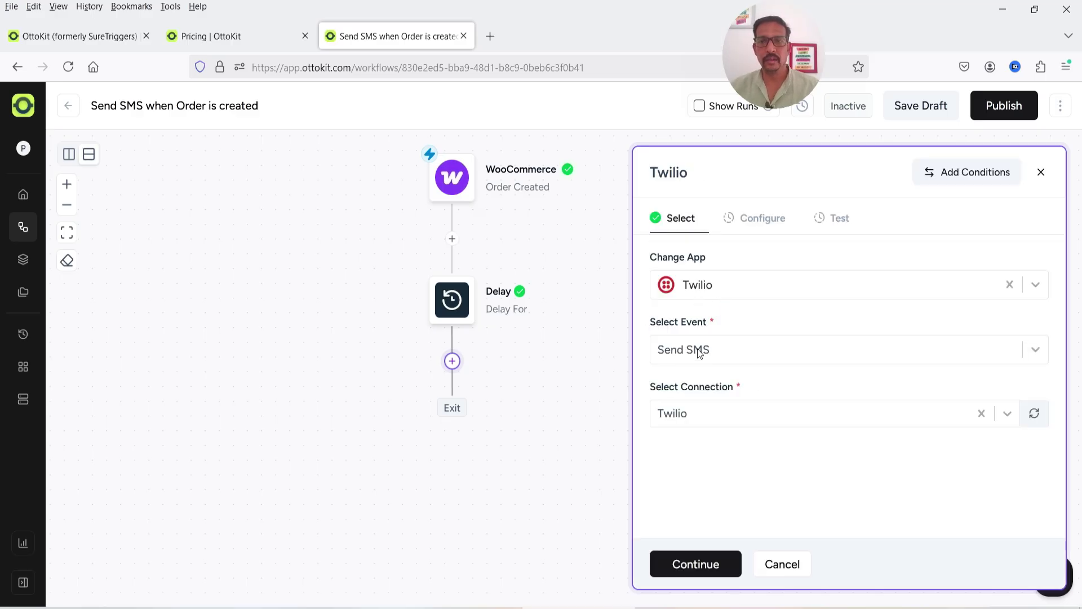
click(725, 347)
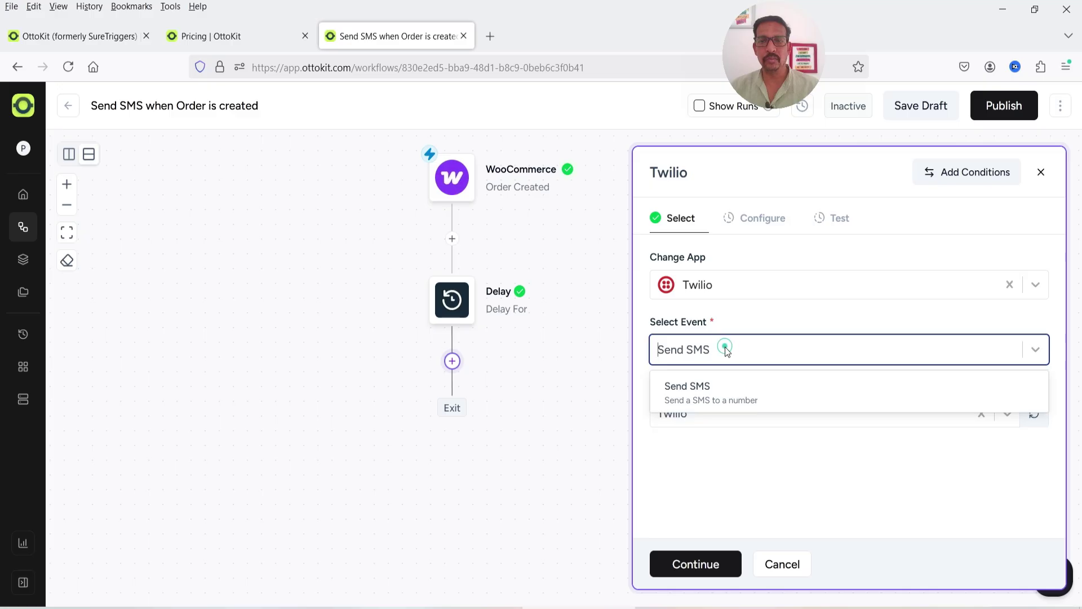
click(706, 399)
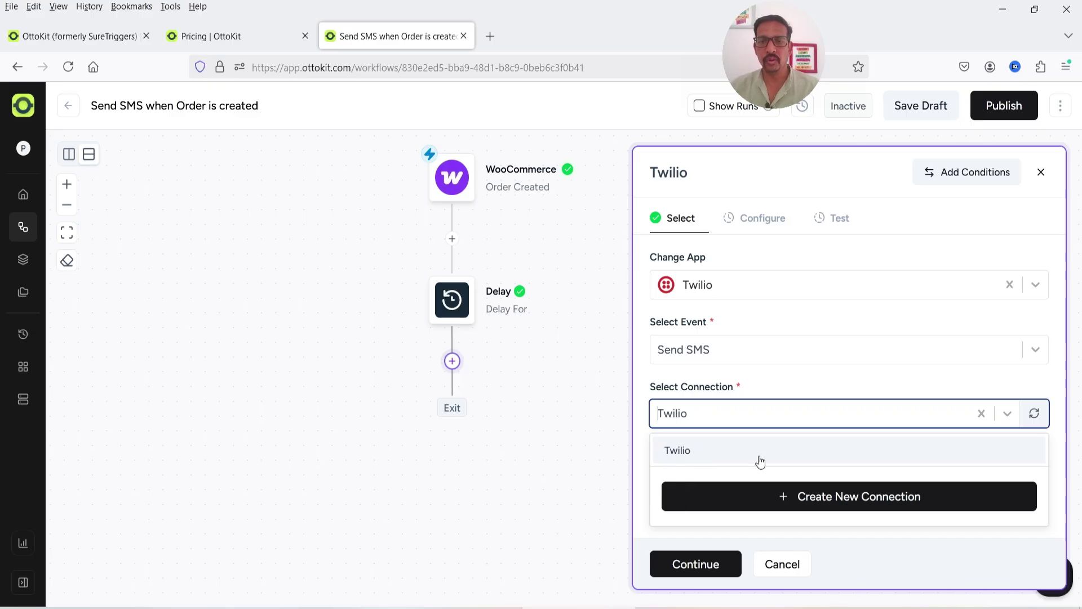
Open a new Twilio connection form, then switch to the Twilio Console for credentials.
click(841, 506)
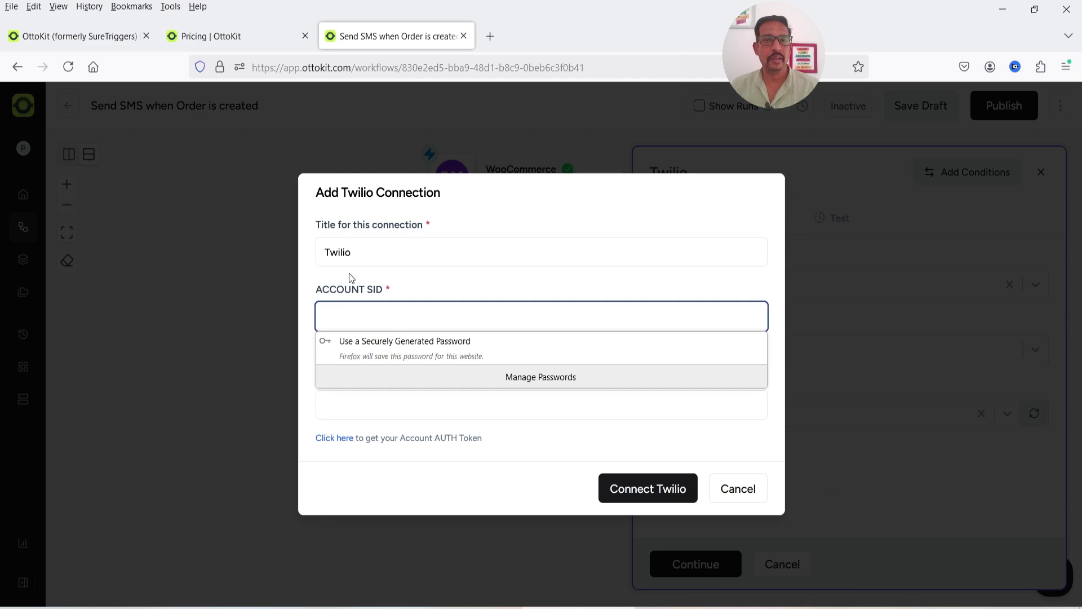
double_click(367, 252)
click(417, 283)
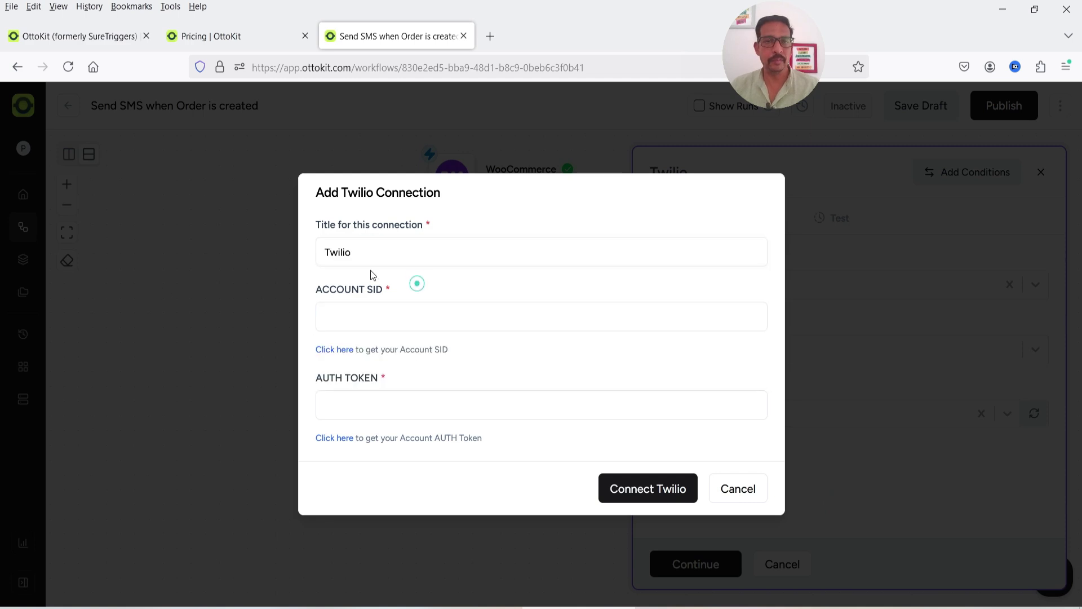
click(376, 321)
click(473, 276)
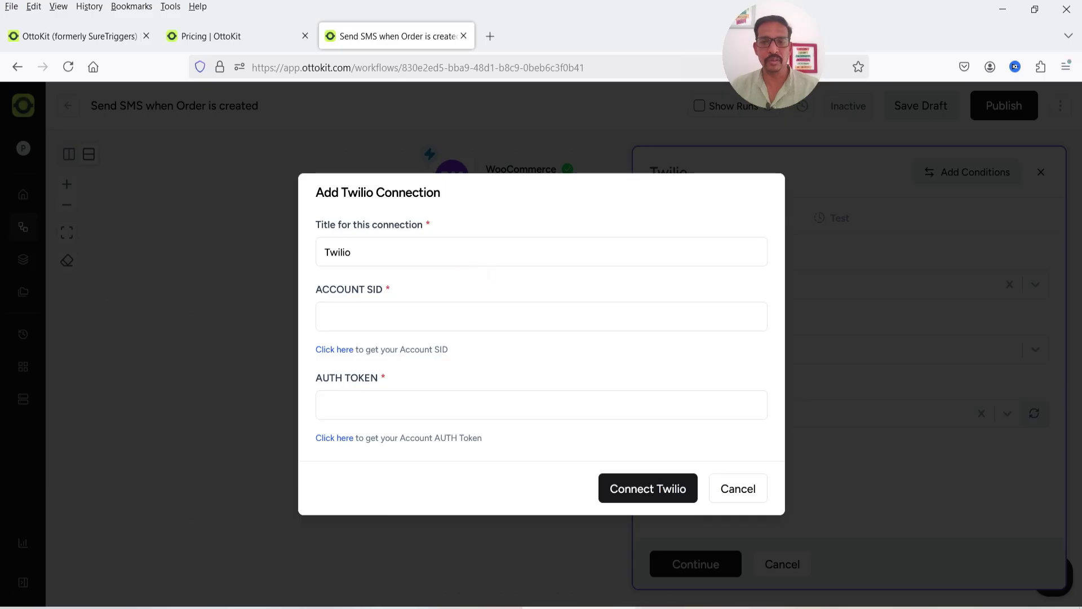
key(alt+Tab)
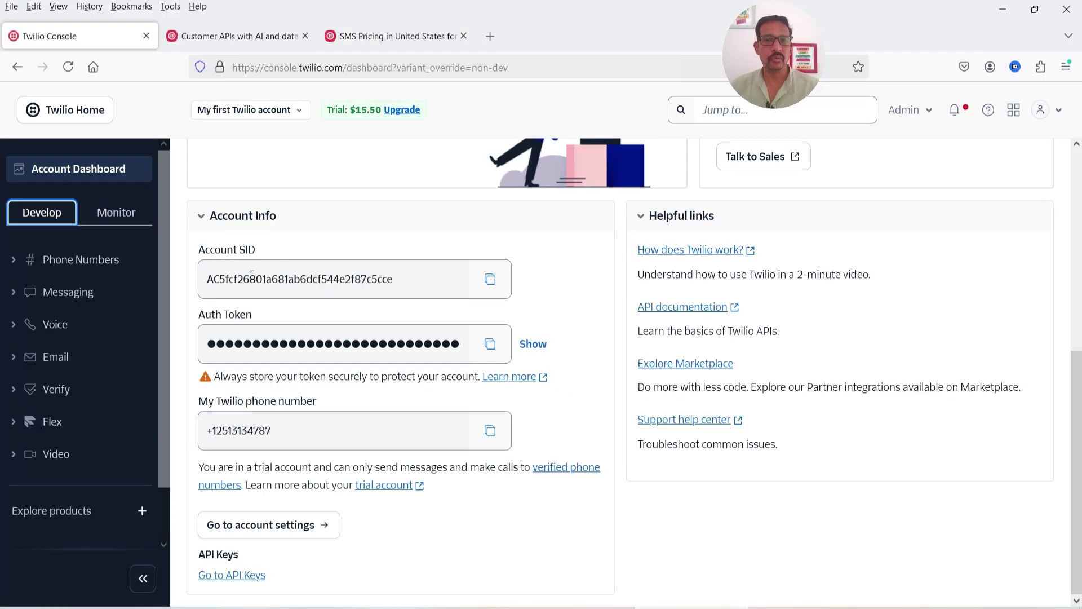
Copy the Account SID and Twilio phone number from the Console into the connection form, then cancel it.
click(492, 282)
key(alt+Tab)
click(353, 312)
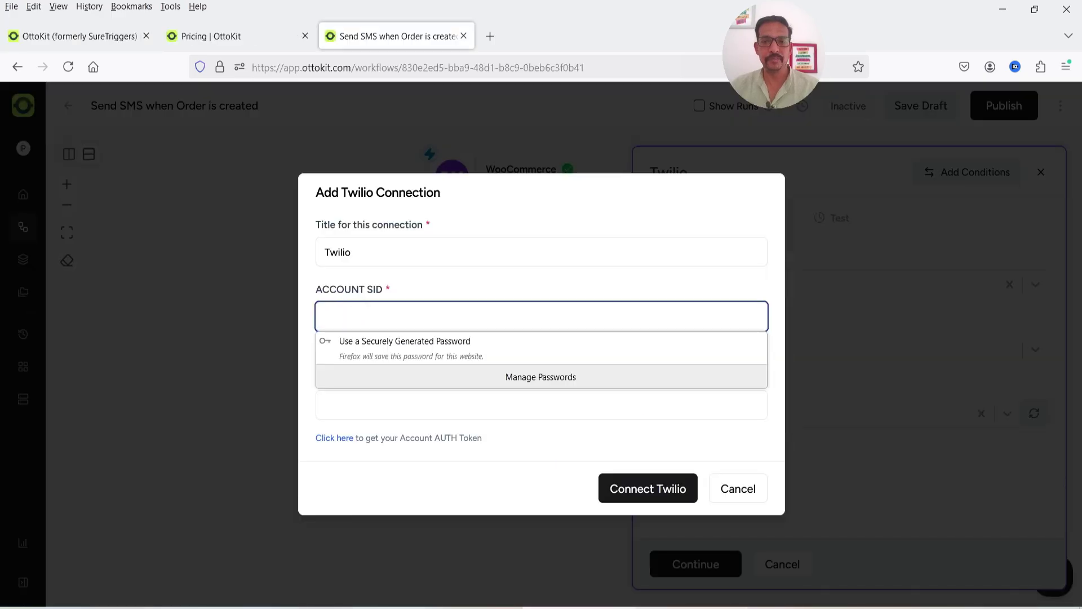
key(alt+Tab)
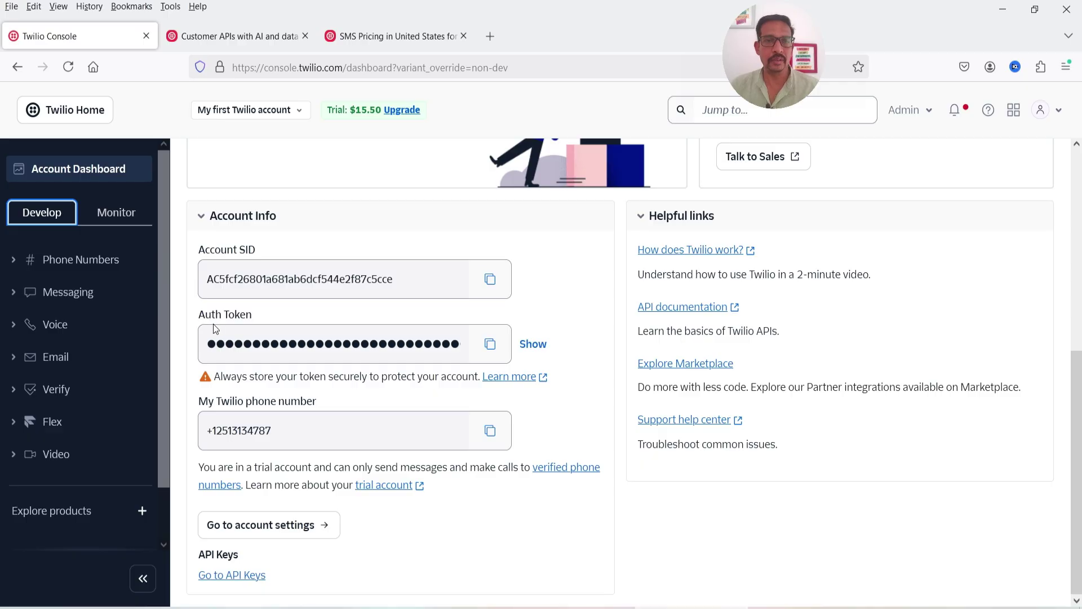
click(491, 344)
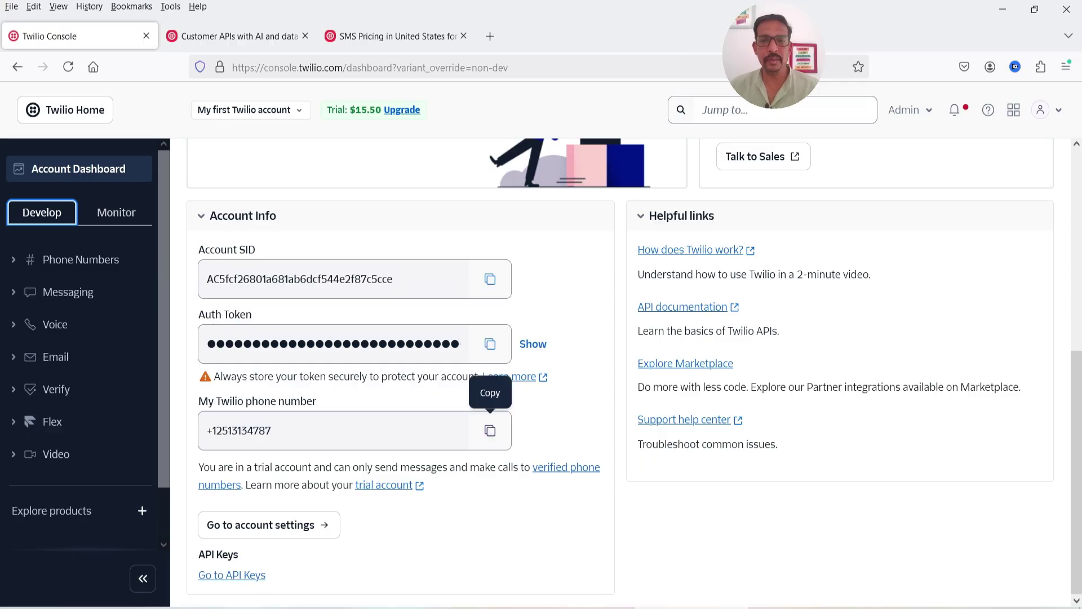
key(alt+Tab)
click(324, 405)
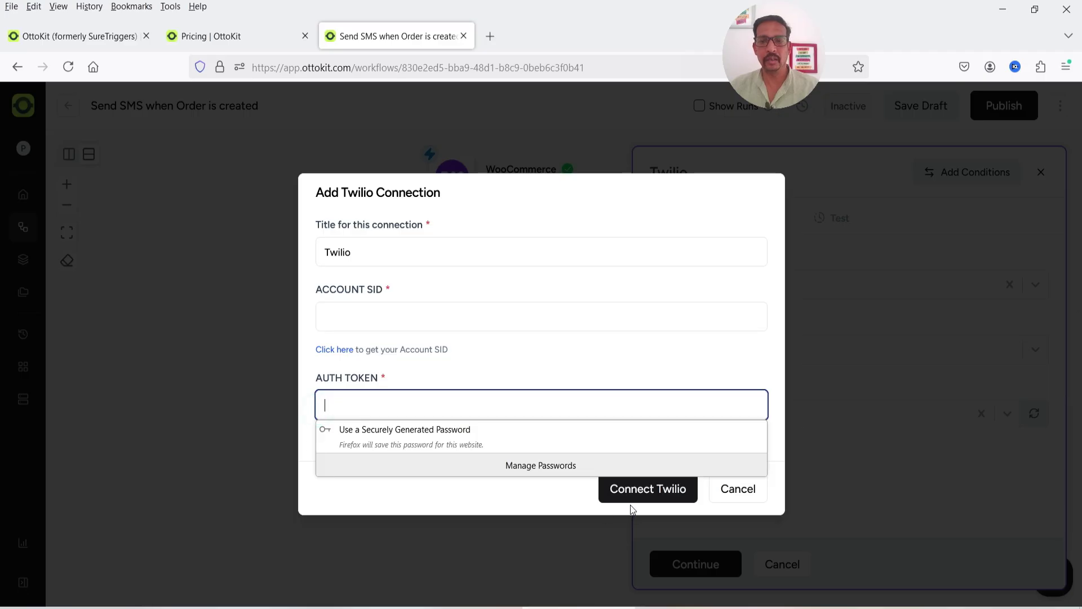
click(738, 493)
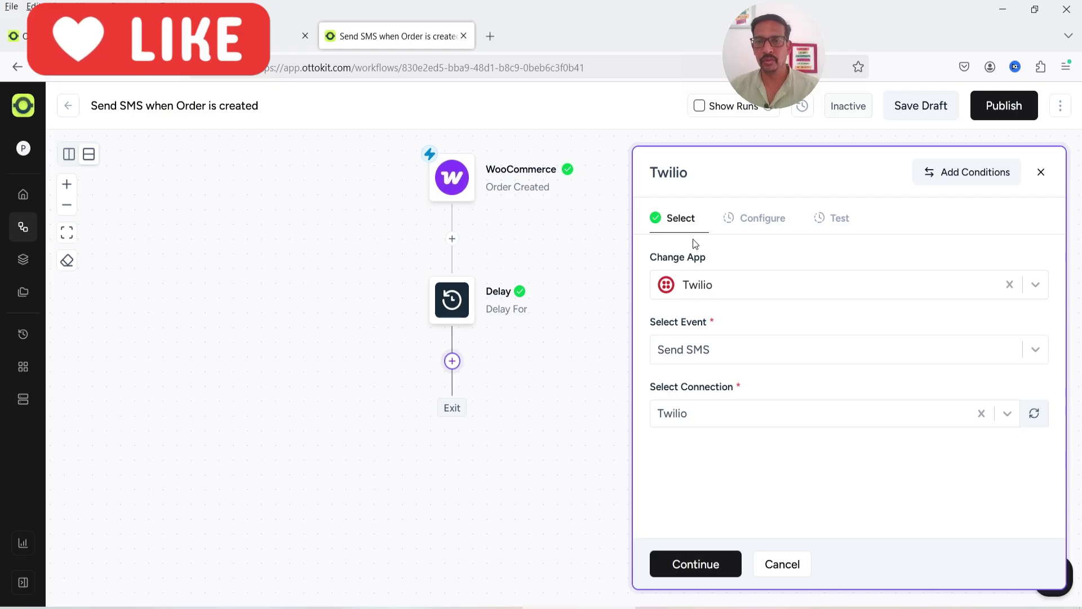
click(698, 564)
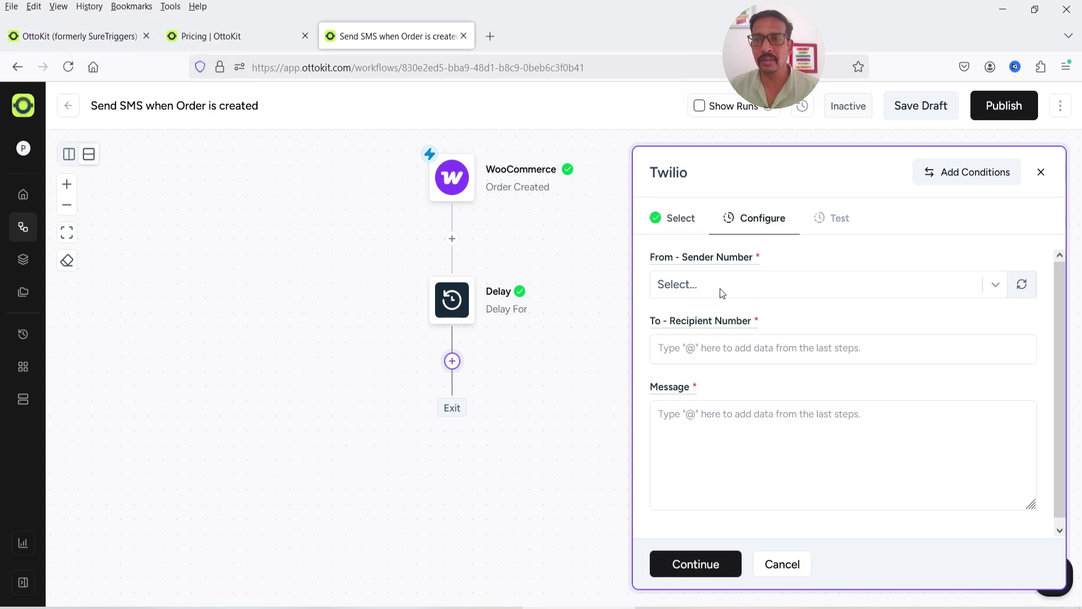
key(alt+Tab)
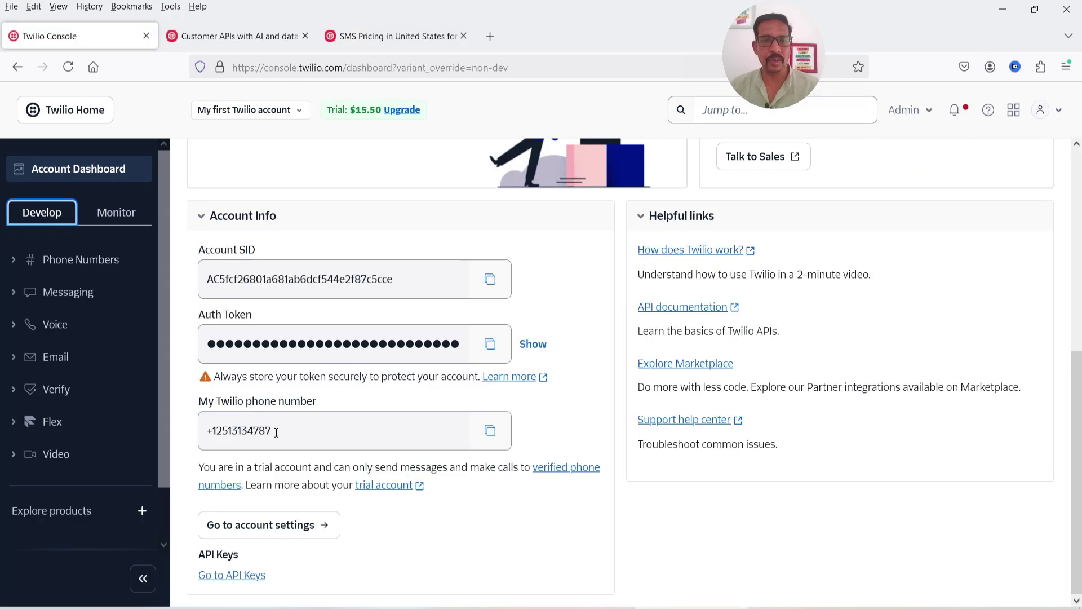
key(alt+Tab)
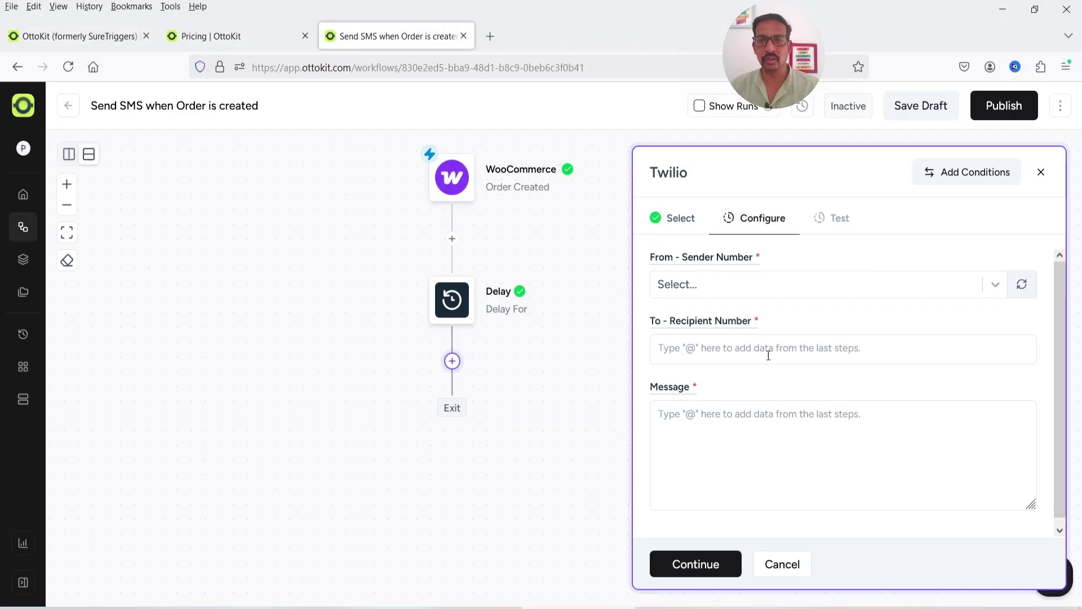
click(745, 283)
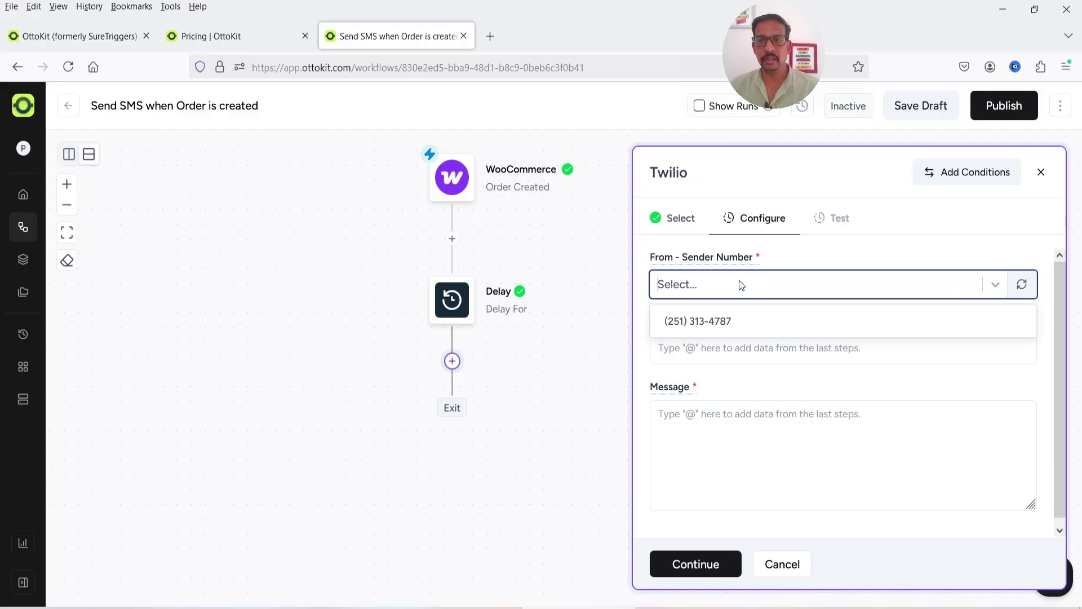
click(696, 323)
Send the SMS to the order's Billing Phone and begin the message with 'Hi'.
click(717, 344)
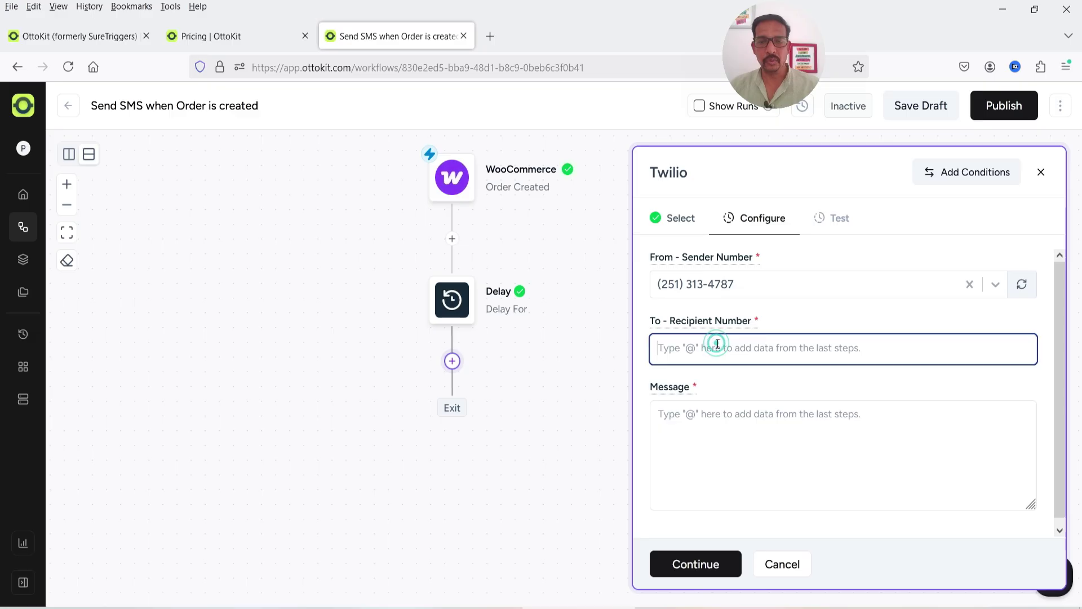
text(@)
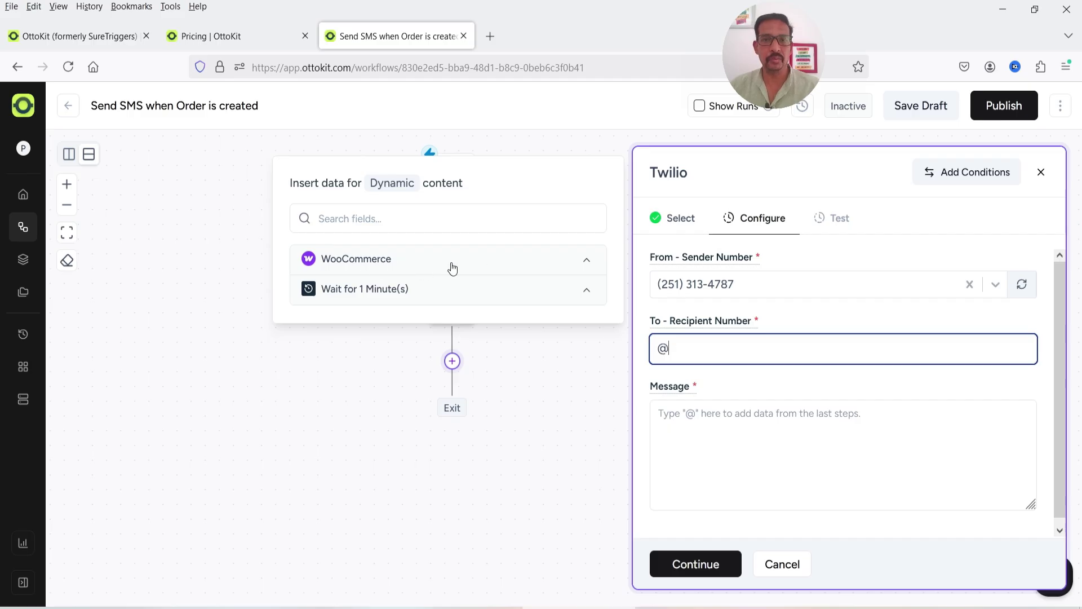
click(496, 268)
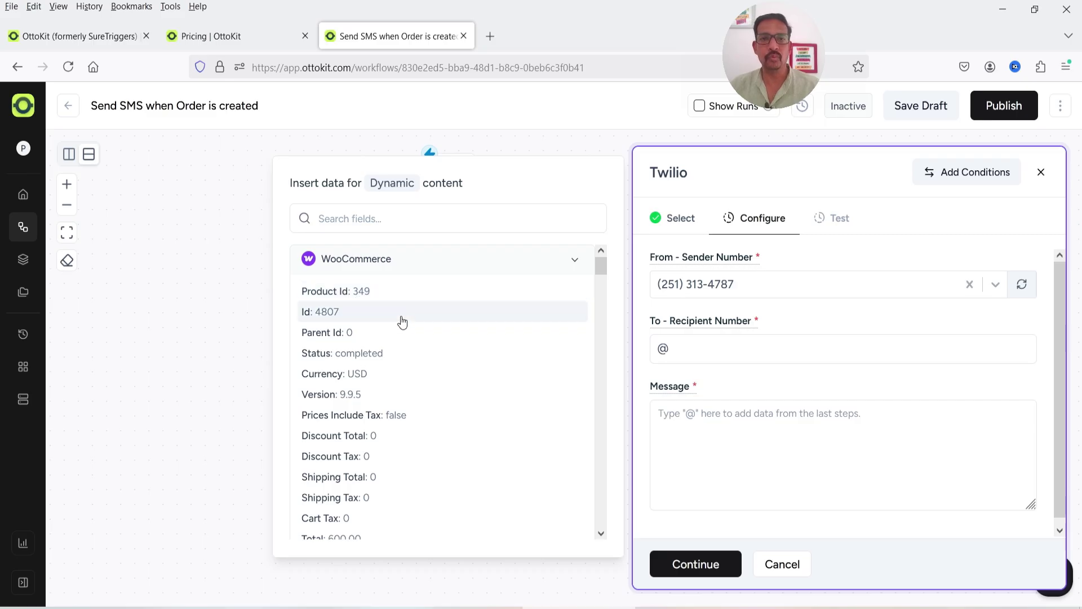
click(382, 219)
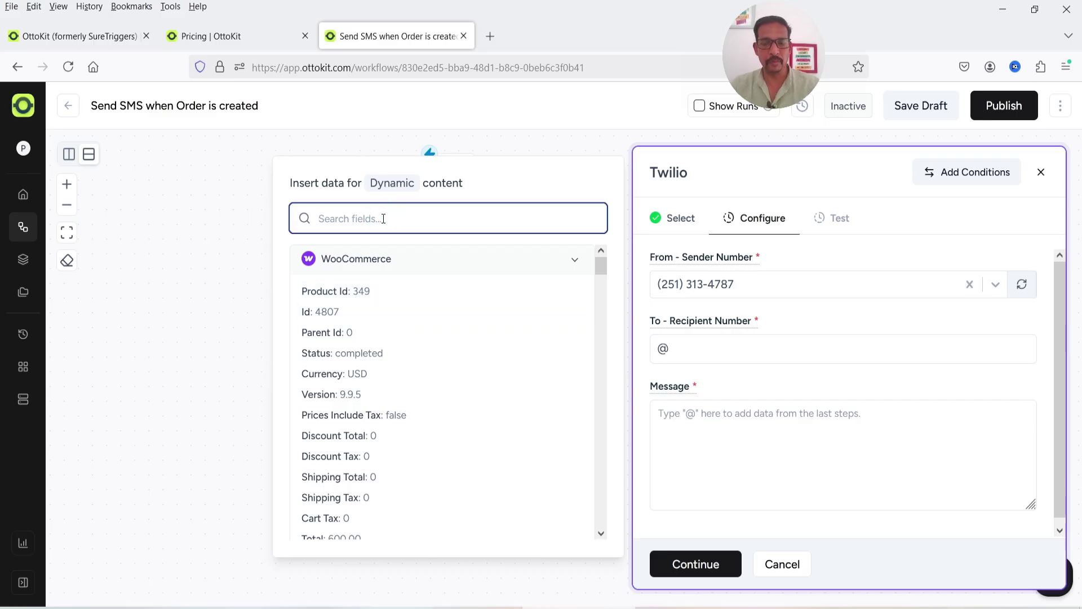
text(phone)
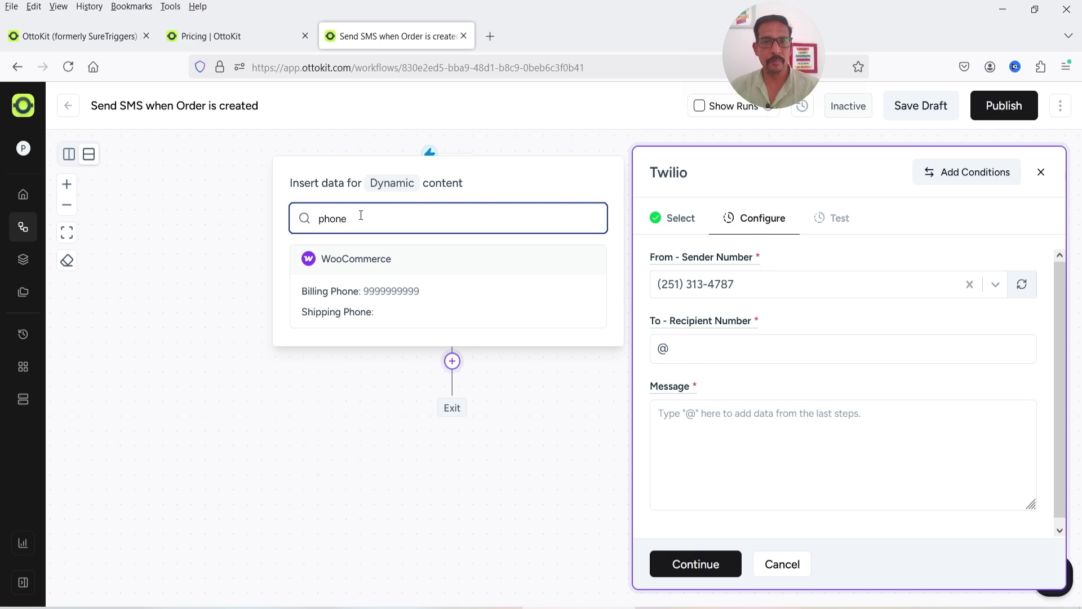
click(362, 298)
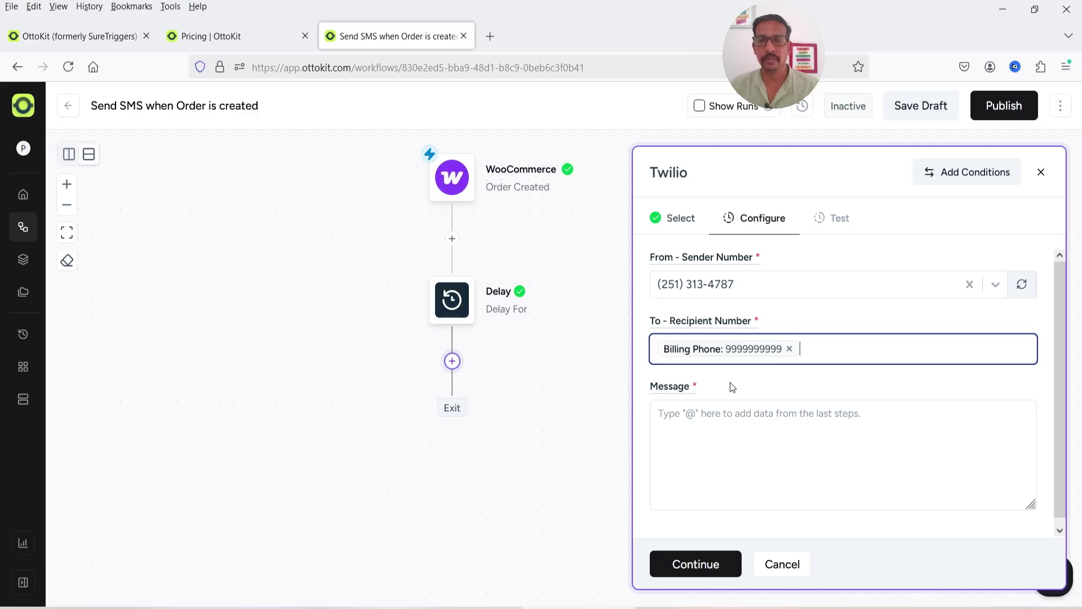
click(683, 413)
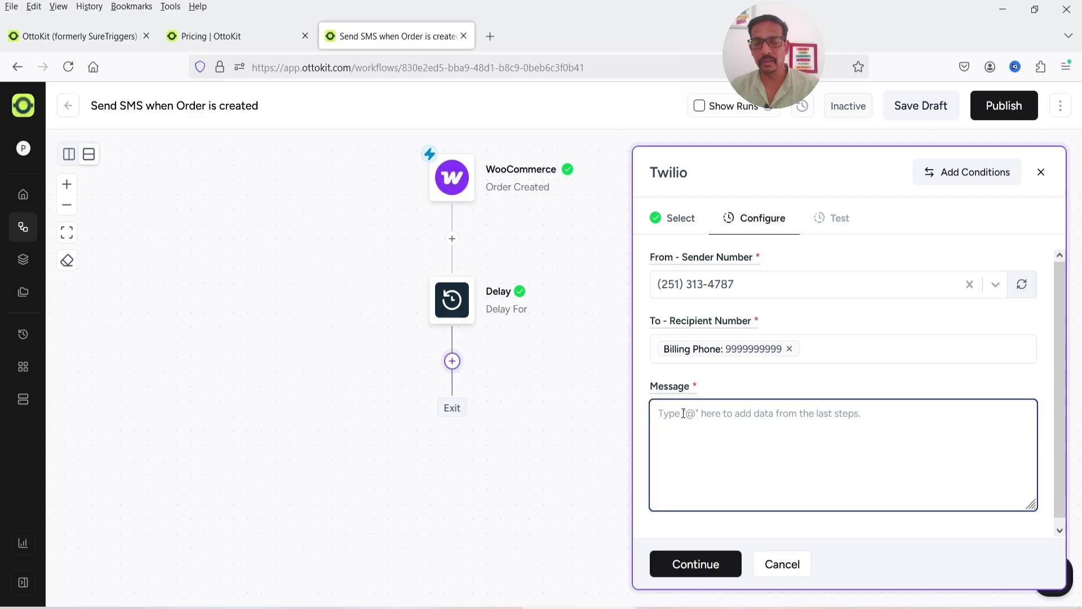
text(Hi)
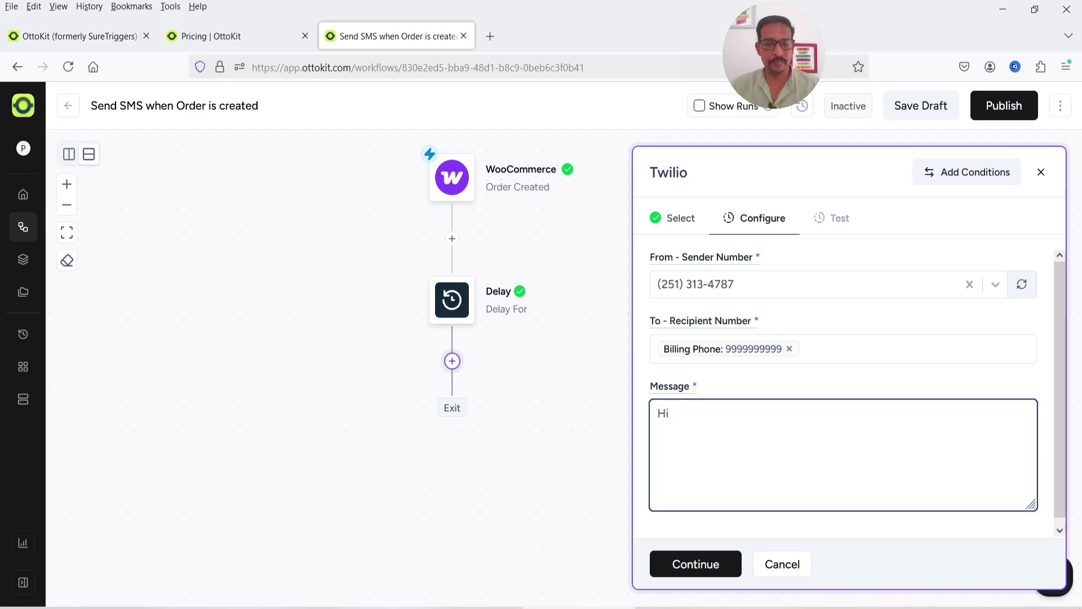
text( @)
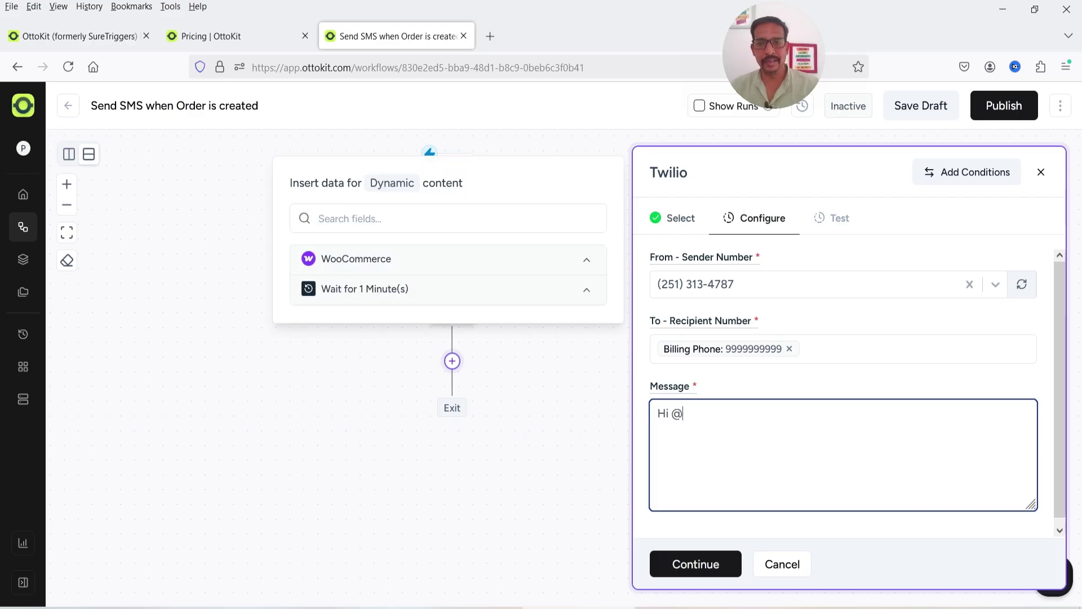
Insert the customer's User Firstname after 'Hi', followed by a comma.
click(448, 268)
click(364, 220)
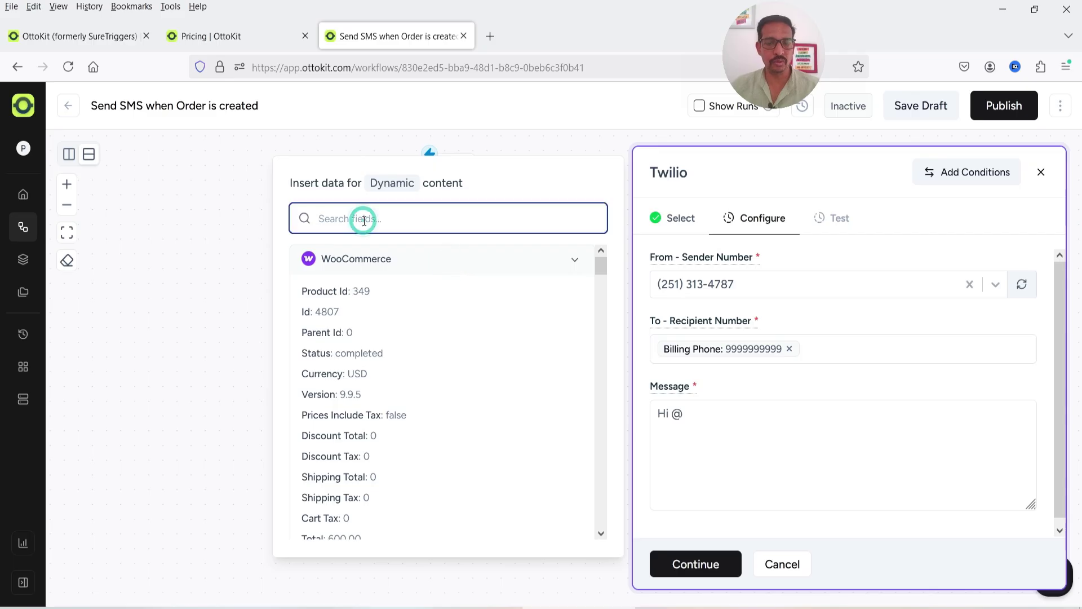
text(name)
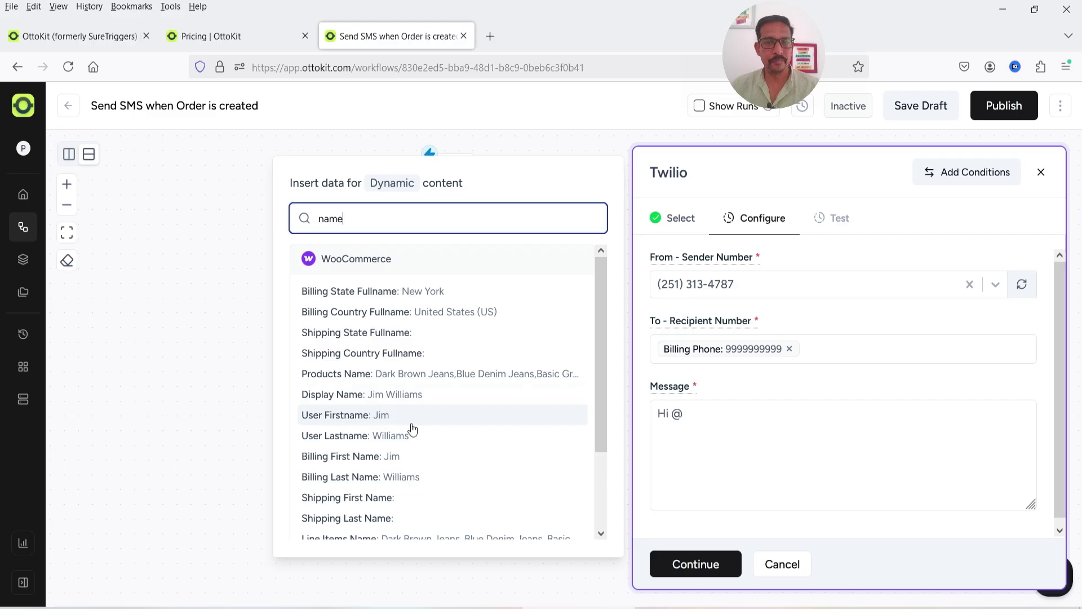
click(353, 417)
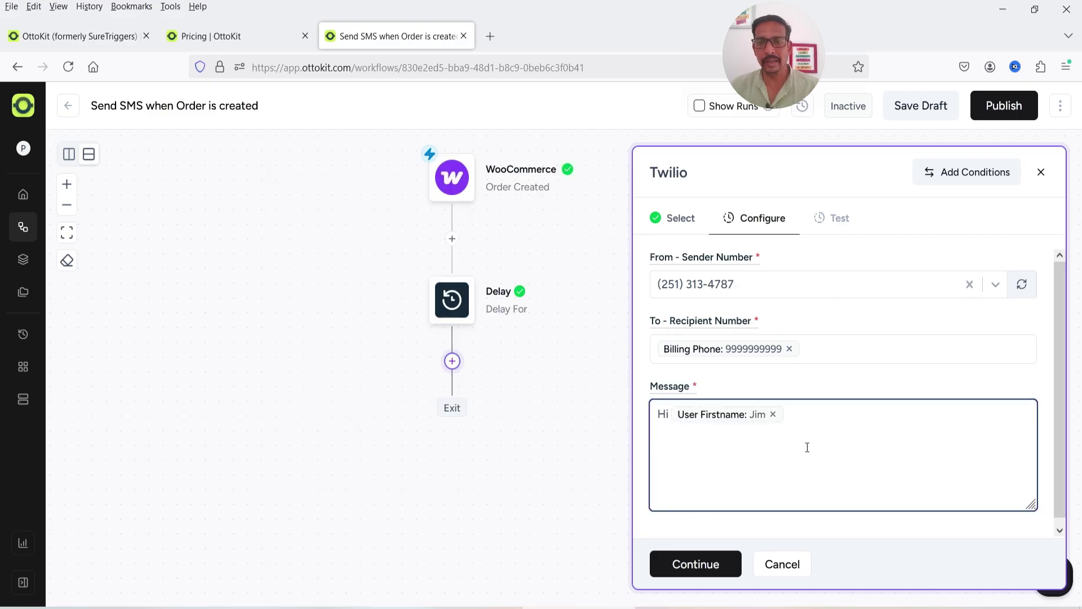
click(774, 414)
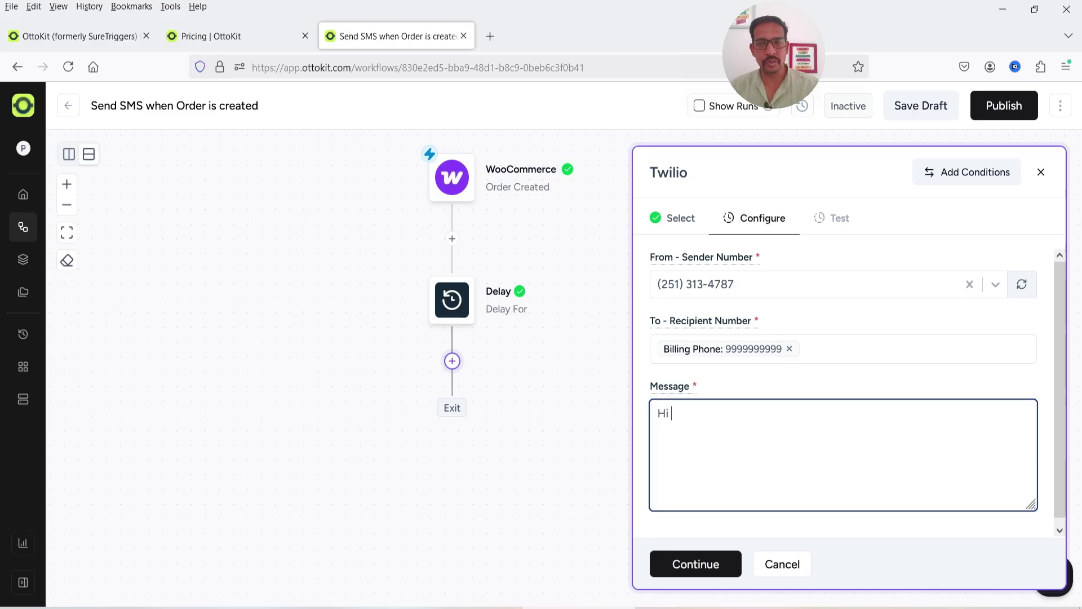
text(@)
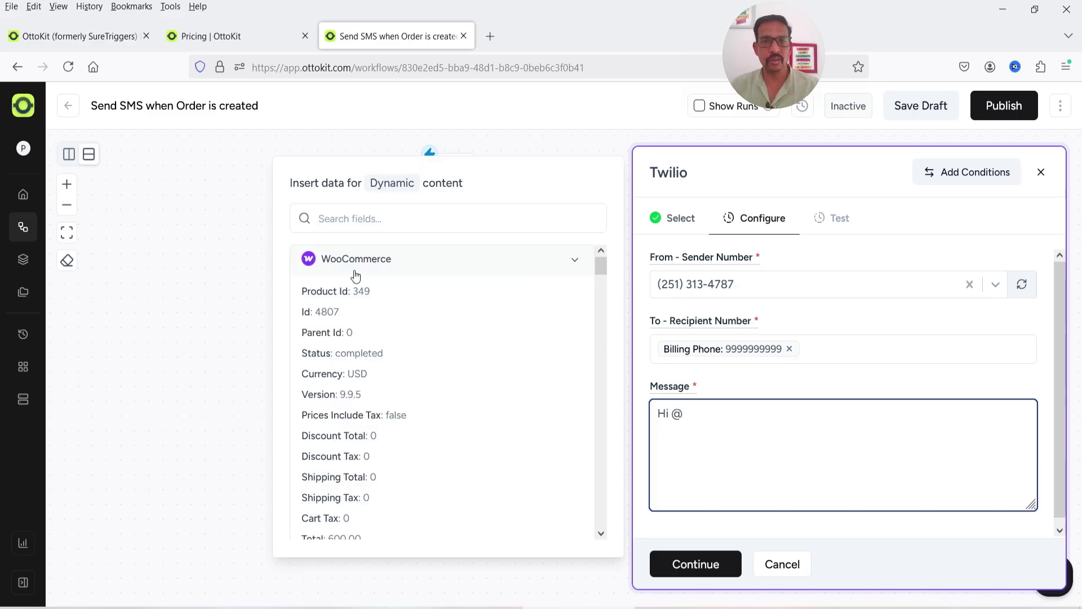
click(356, 219)
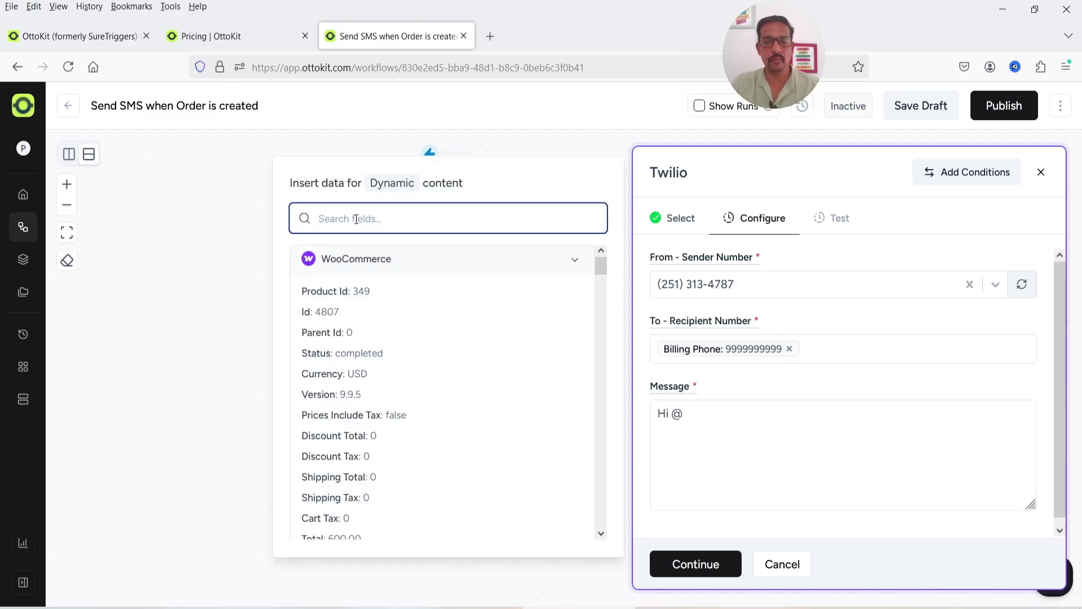
text(name)
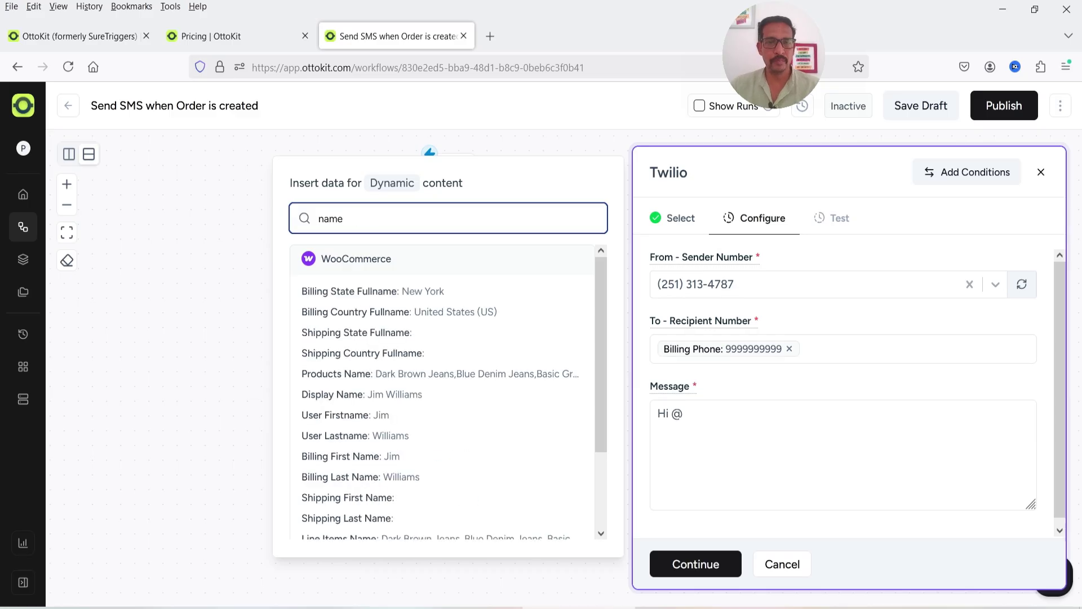
click(347, 415)
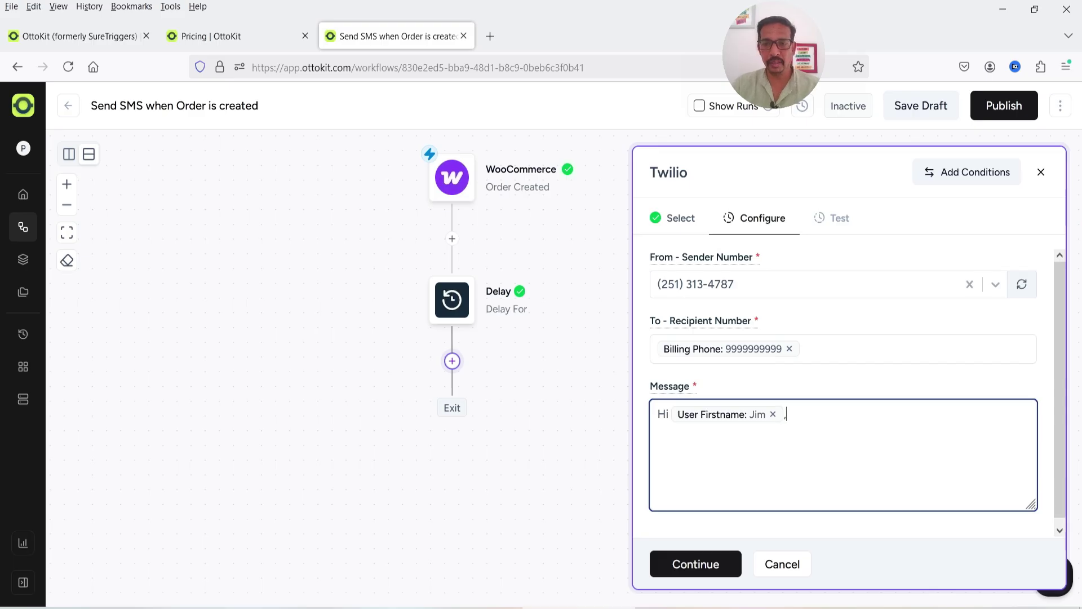
text(,)
Add a new line 'We have received your order' followed by the WooCommerce order Id.
key(Return)
text(We have)
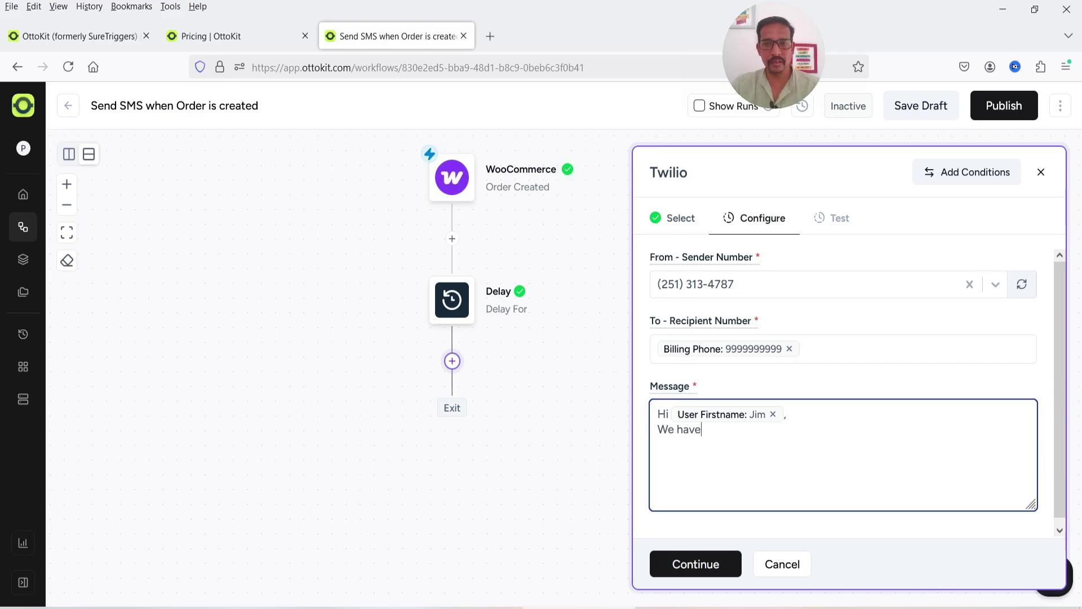
text( received your order )
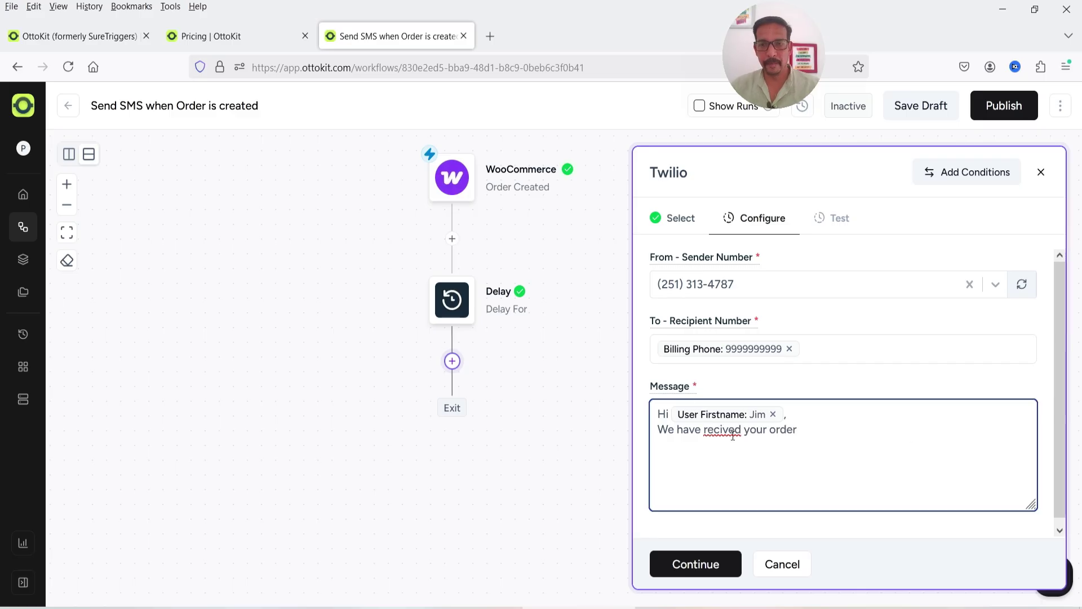
text(@)
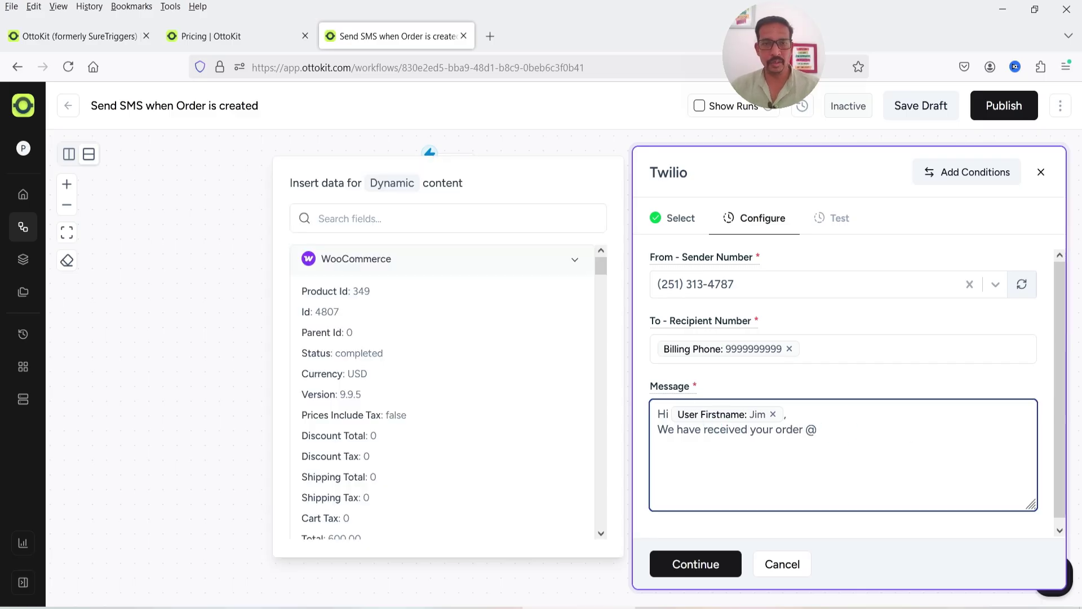
click(353, 219)
text(id)
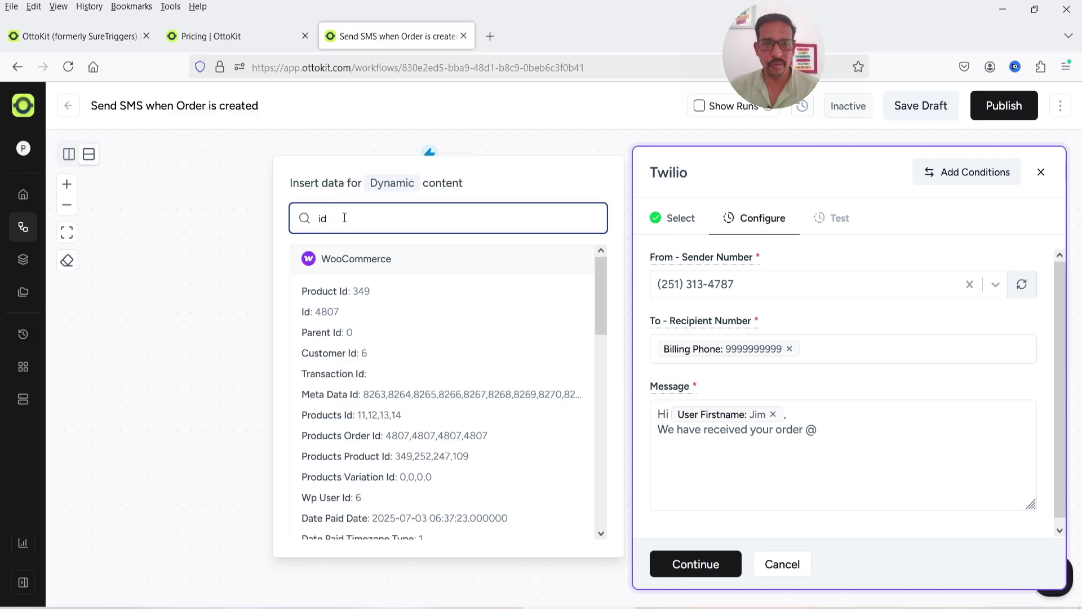
key(alt+Tab)
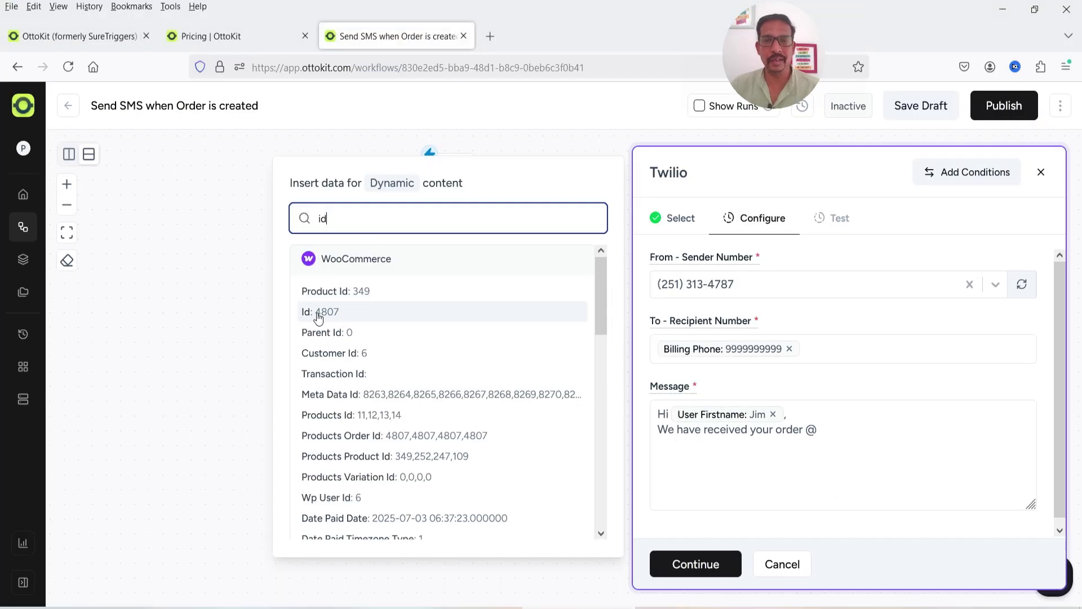
click(319, 313)
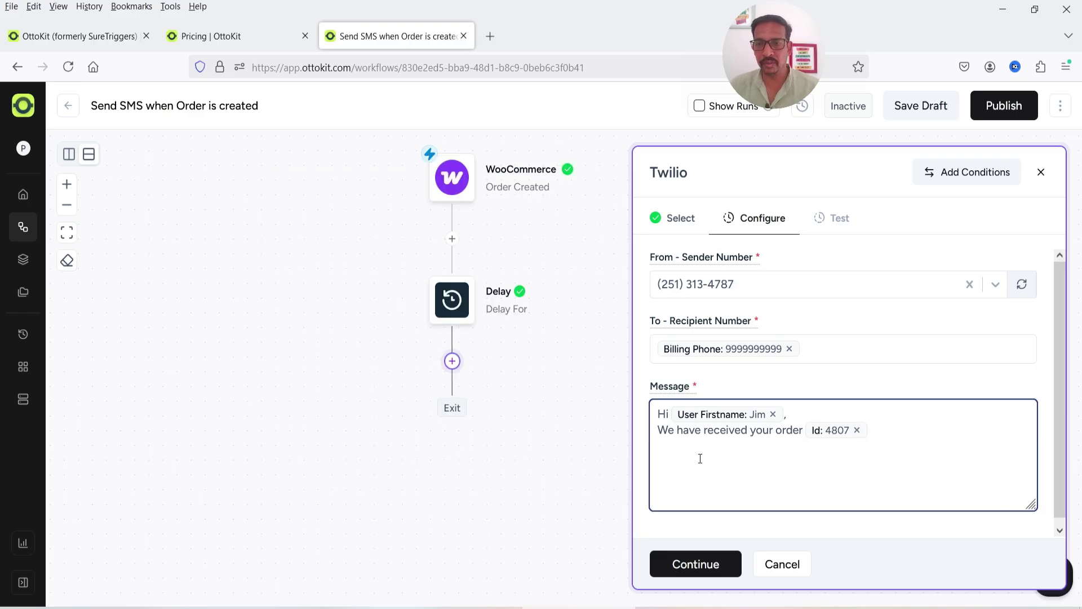
Add lines 'We will ship the product at the earliest.' and 'Thanks for shopping with us.'.
text(.)
key(Return)
text(We will ship the product at the earliest.)
key(Return)
text(Thanks for sho)
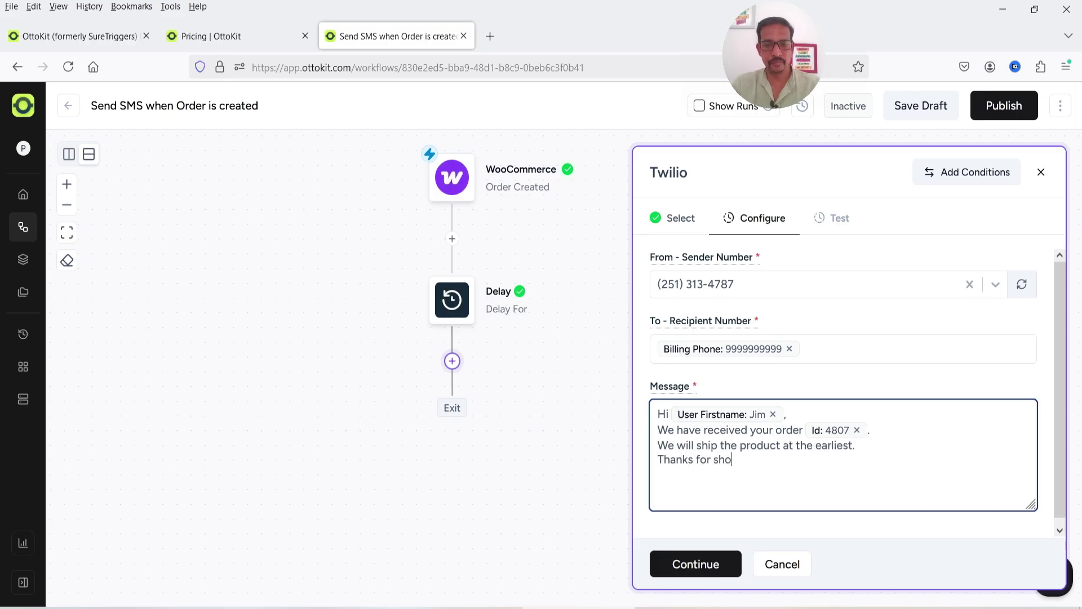
text(pping with us.)
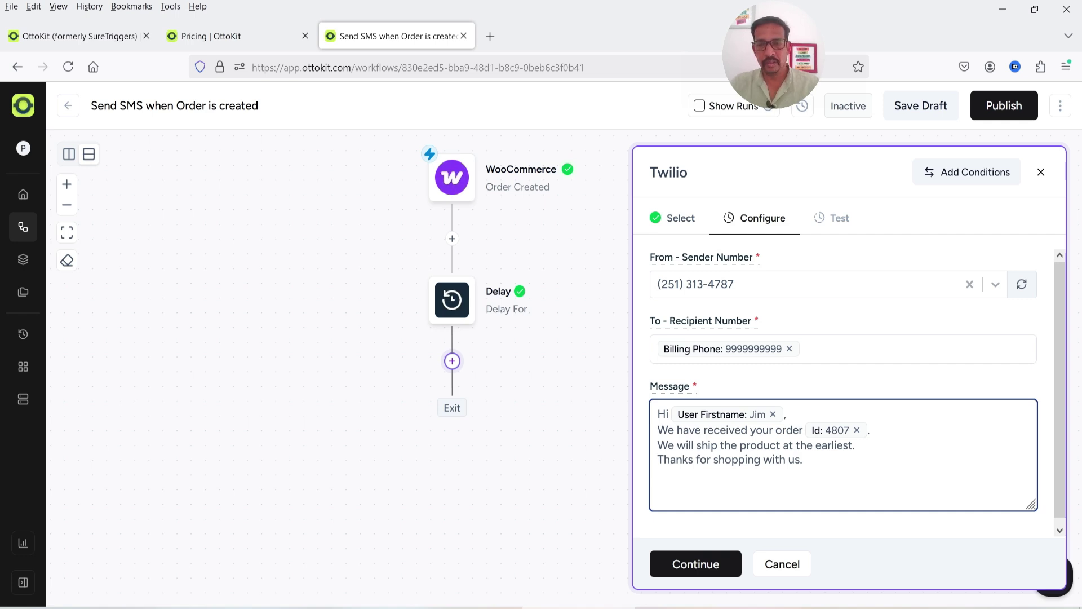
Append the order's Products Name to the message and confirm the SMS settings.
text(@)
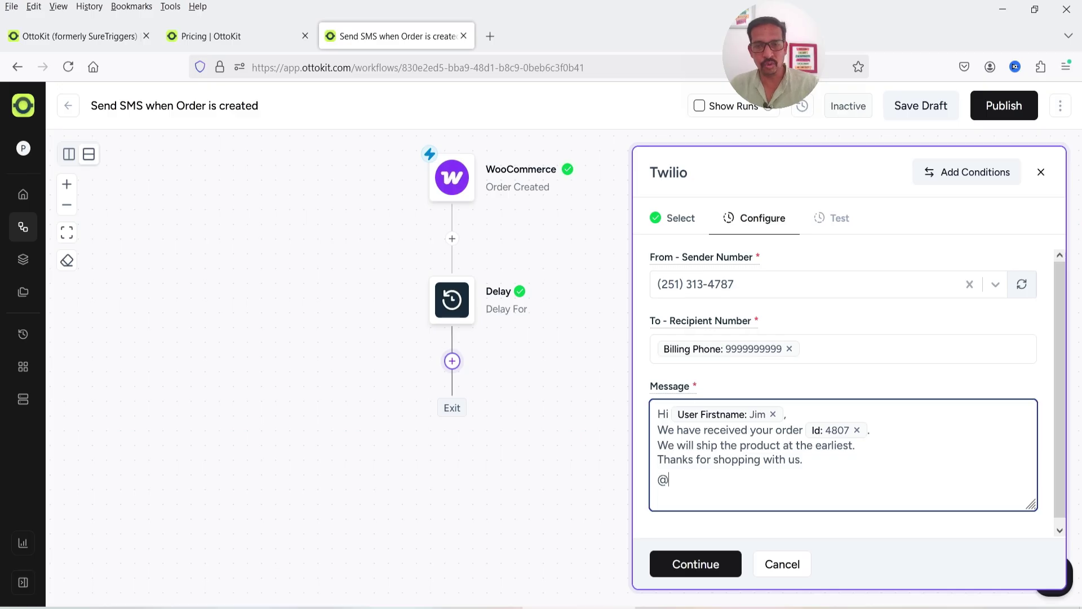
click(424, 218)
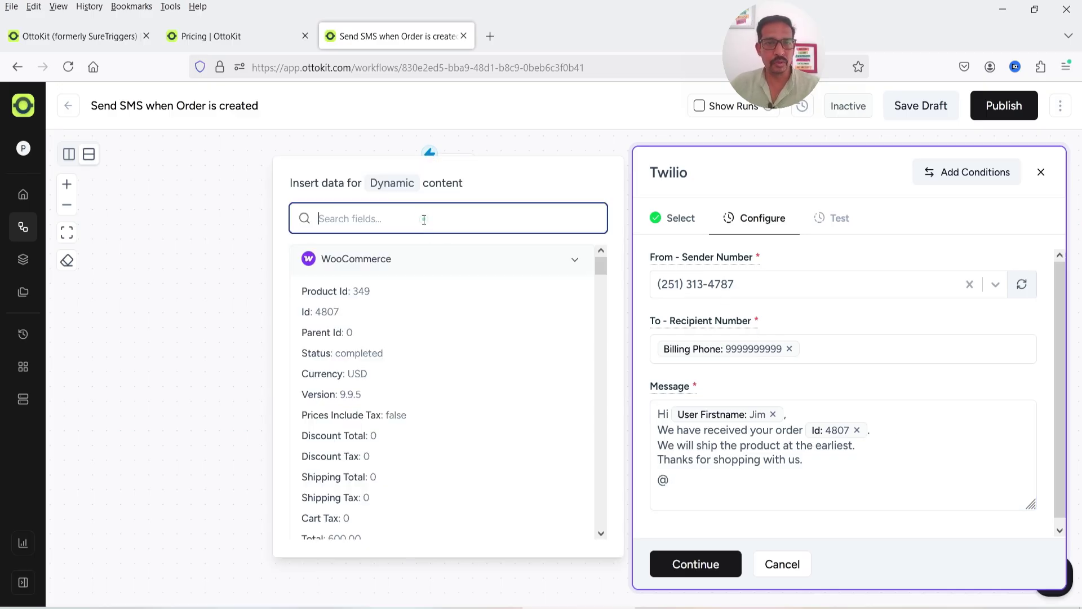
text(produc)
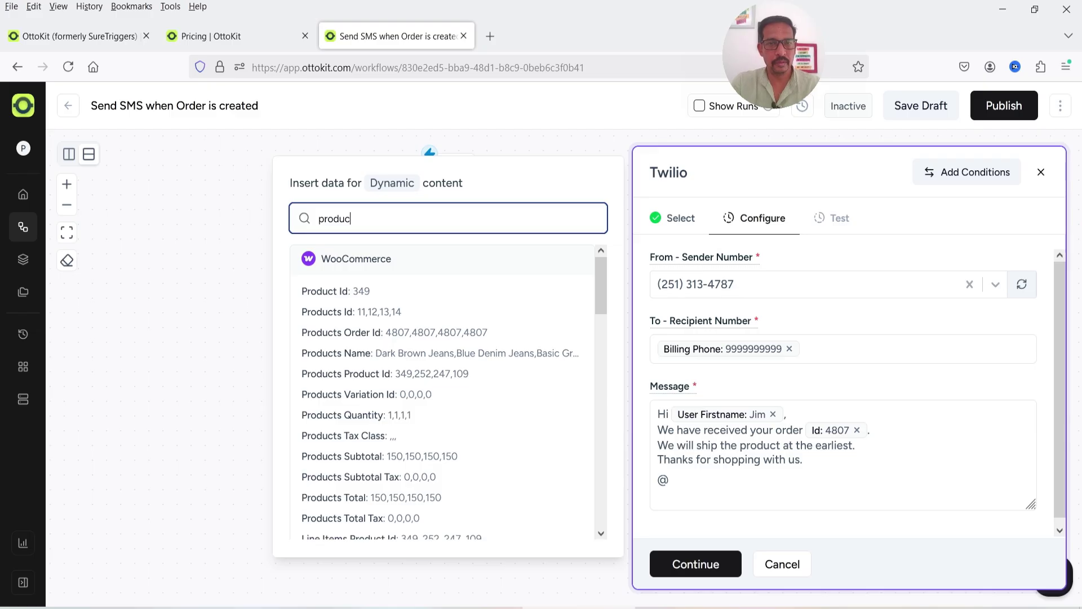
click(367, 358)
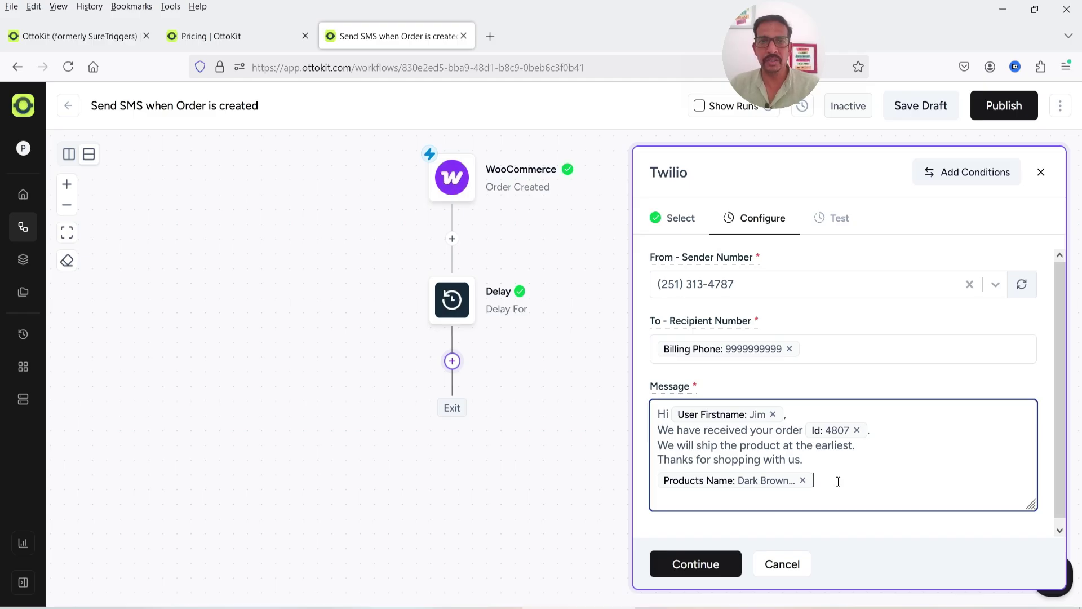
click(672, 567)
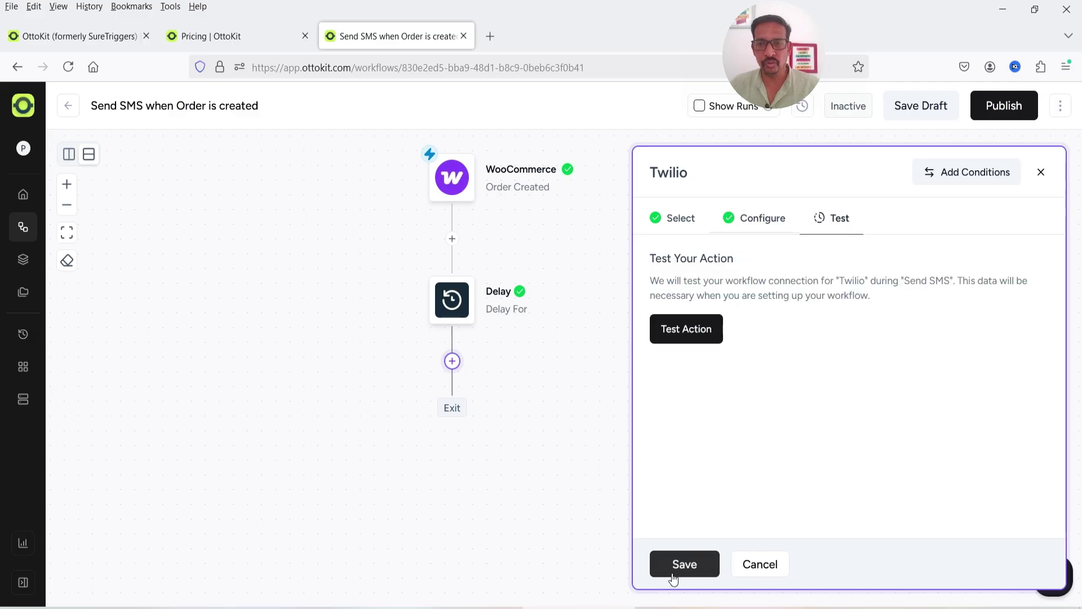
Test the Send SMS action and inspect the Twilio invalid-number error.
click(687, 335)
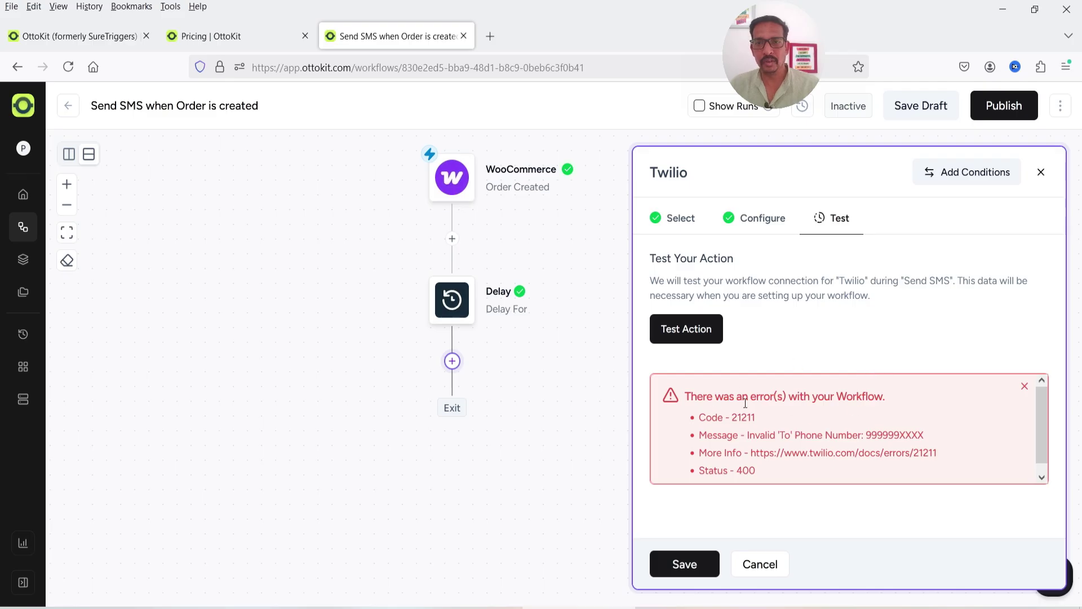
double_click(862, 434)
click(956, 434)
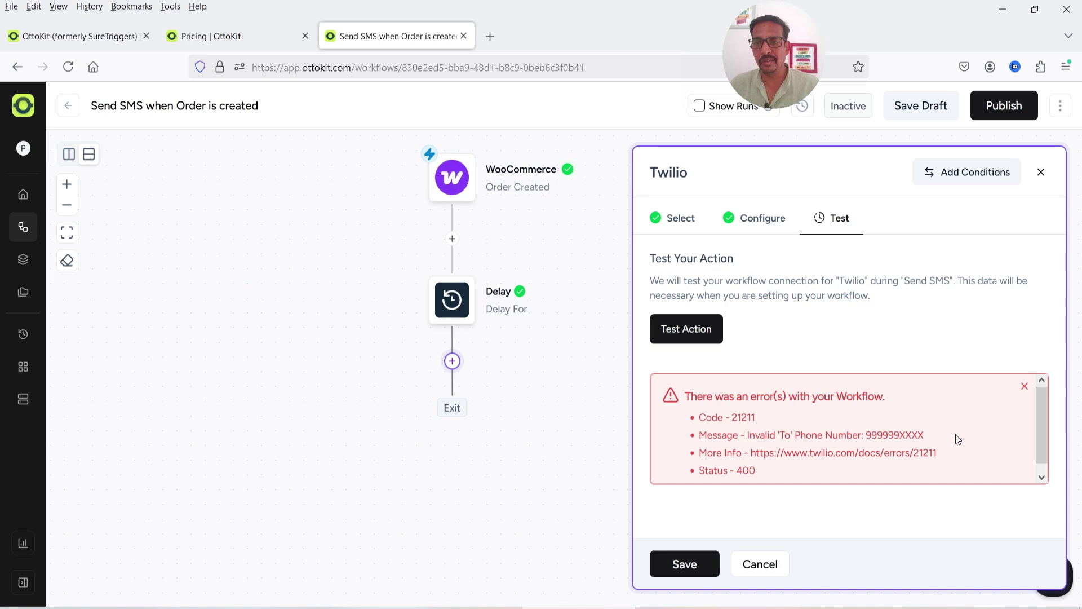
Save the Twilio Send SMS step to the workflow, then view the OttoKit homepage.
click(684, 563)
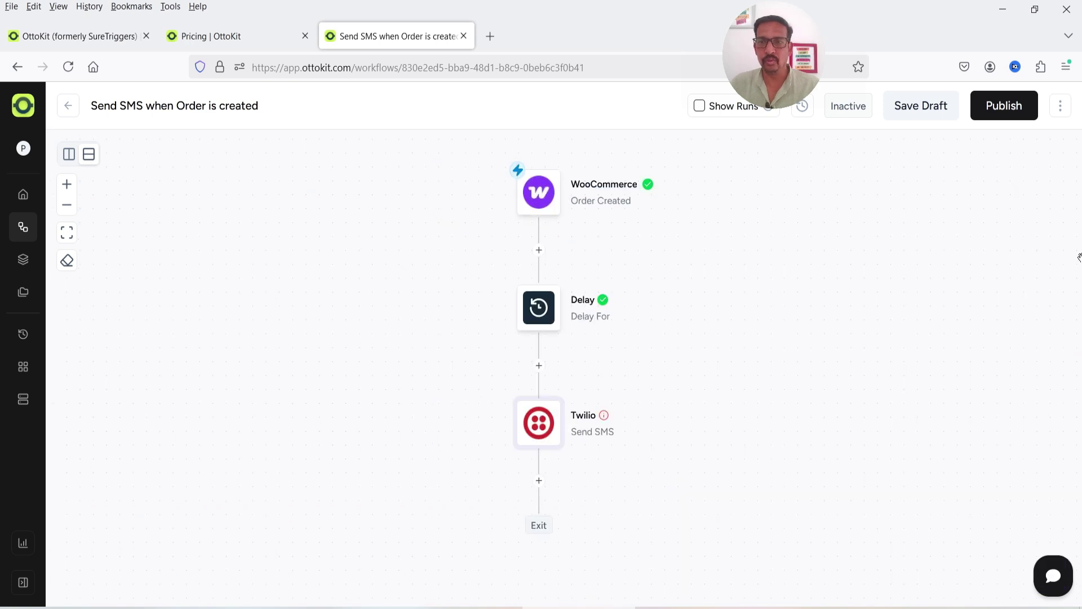
click(1040, 174)
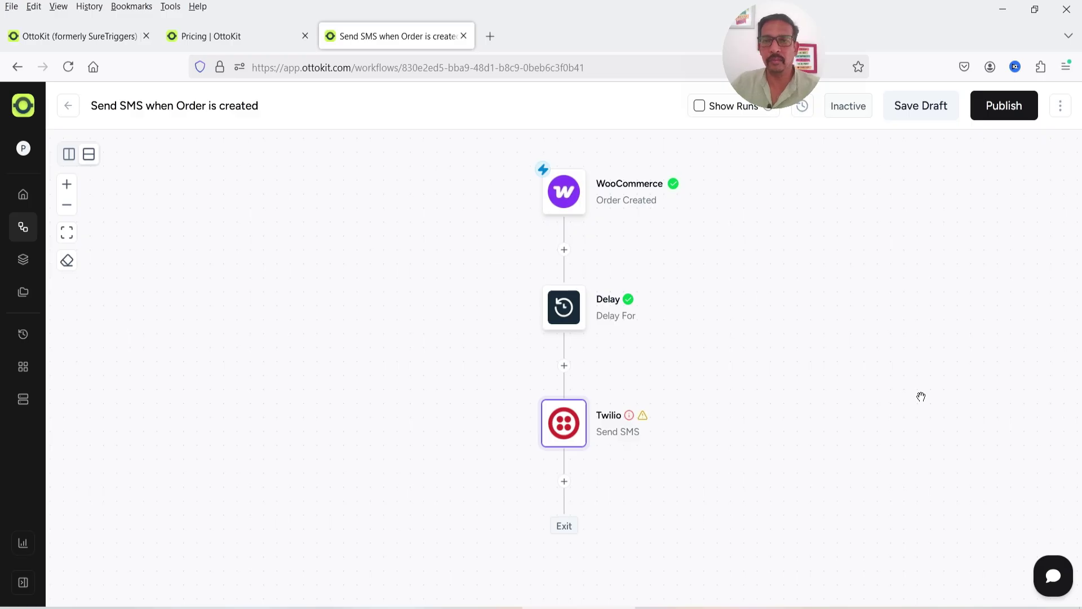
key(ctrl+1)
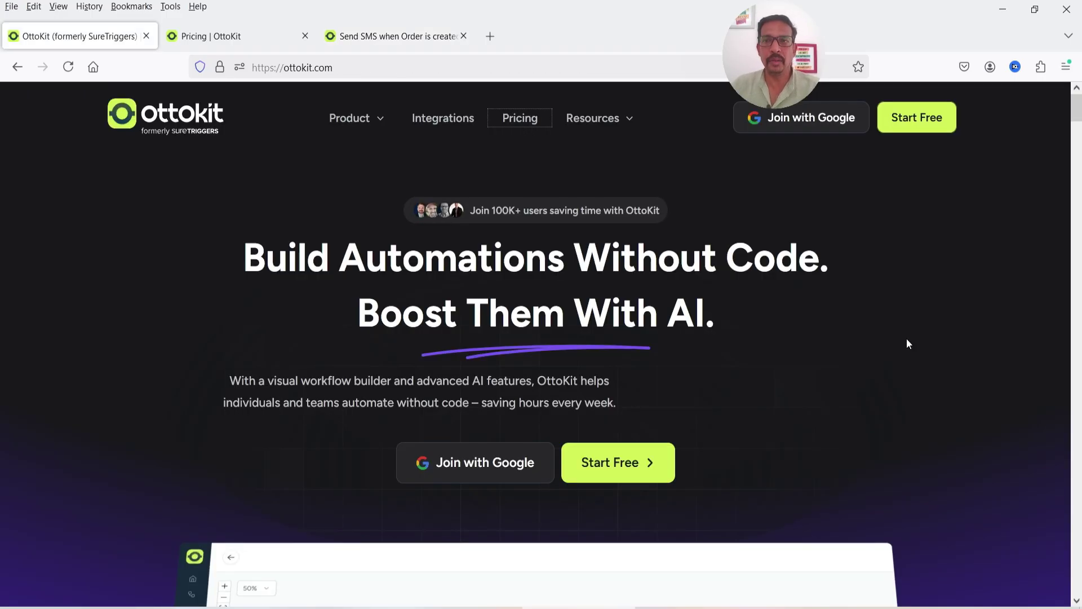
Browse the Pricing page's Pro ($9/mo), Business ($19/mo) and Business Plus ($39/mo) plans.
key(ctrl+Tab)
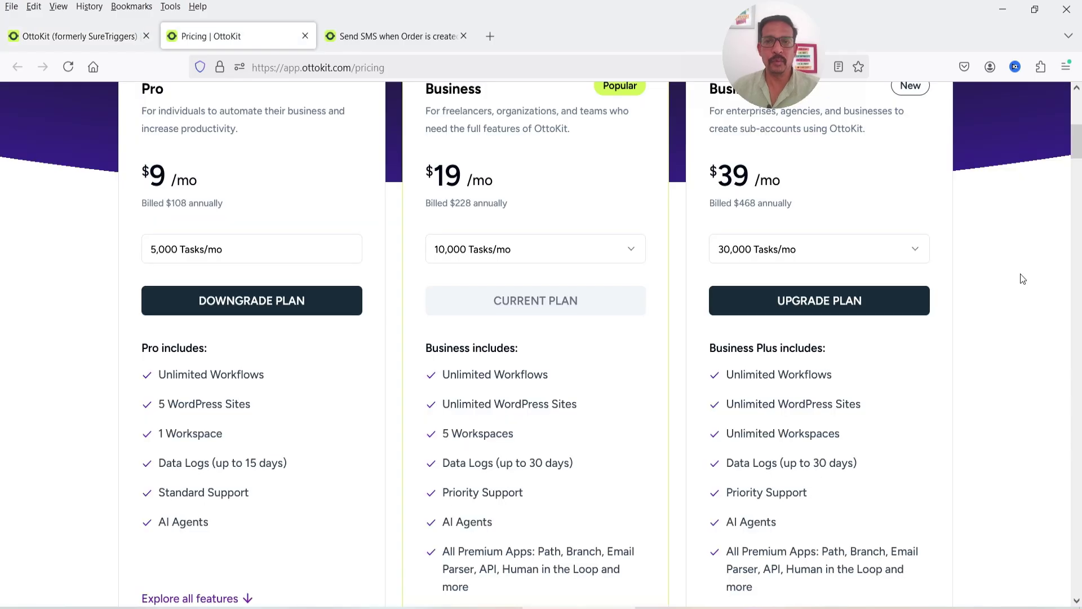
scroll(1024, 271, up, 2)
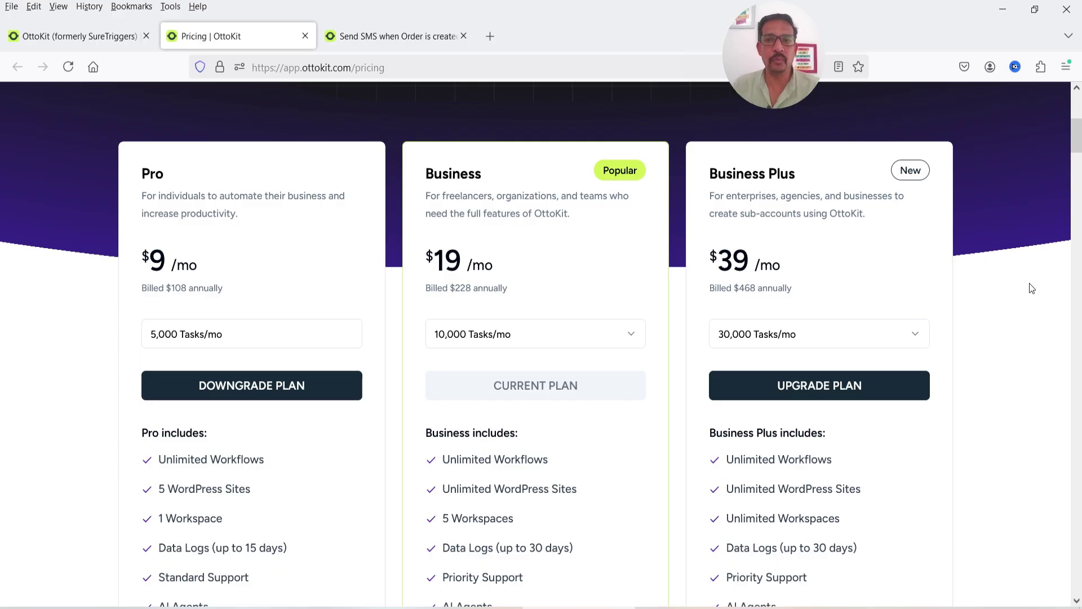
scroll(1030, 285, down, 2)
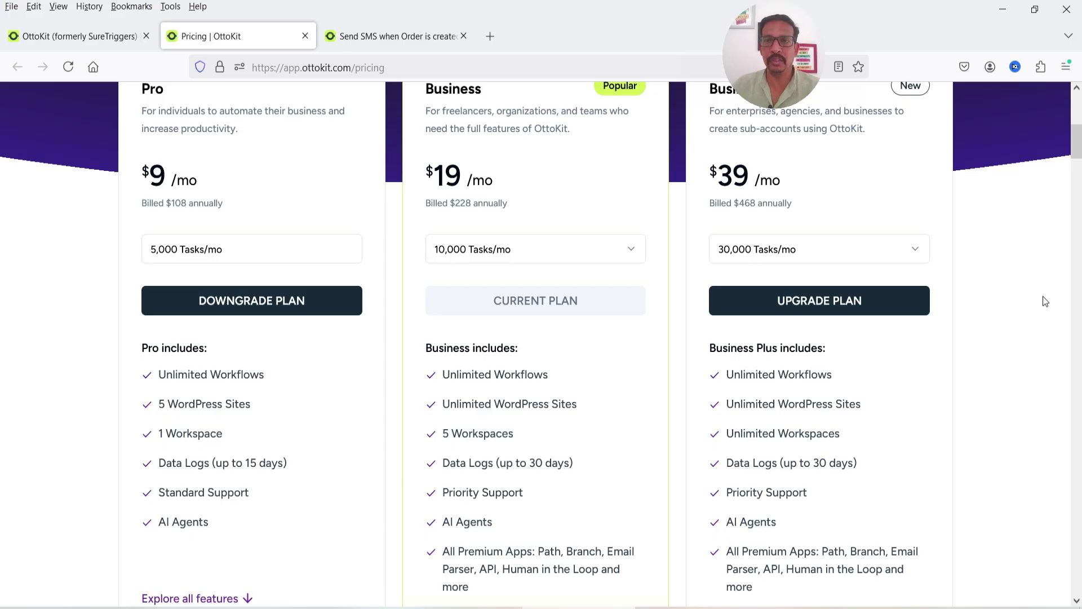
scroll(1044, 300, up, 2)
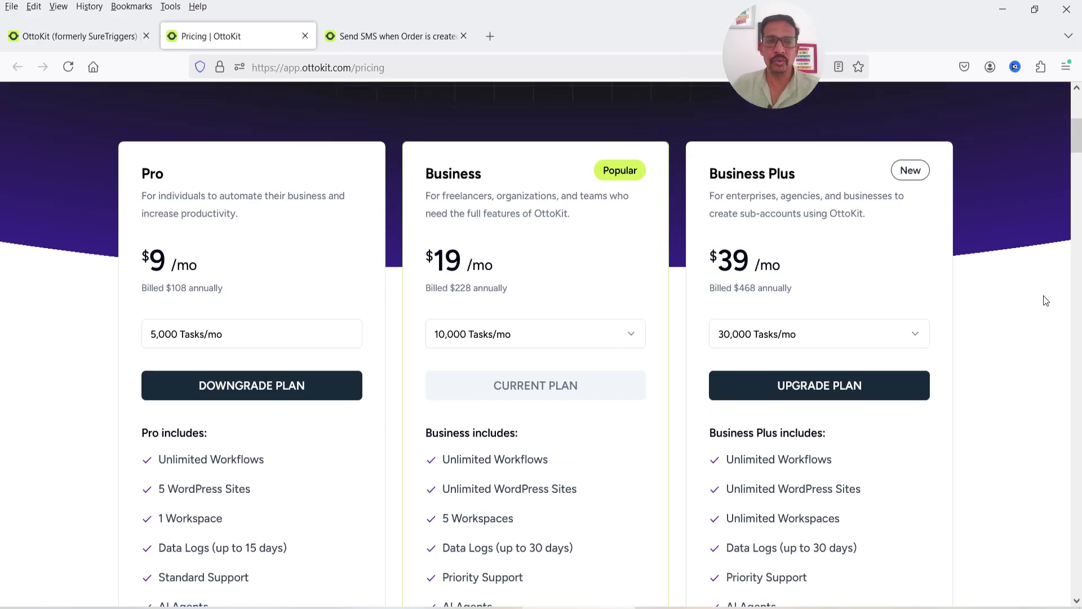